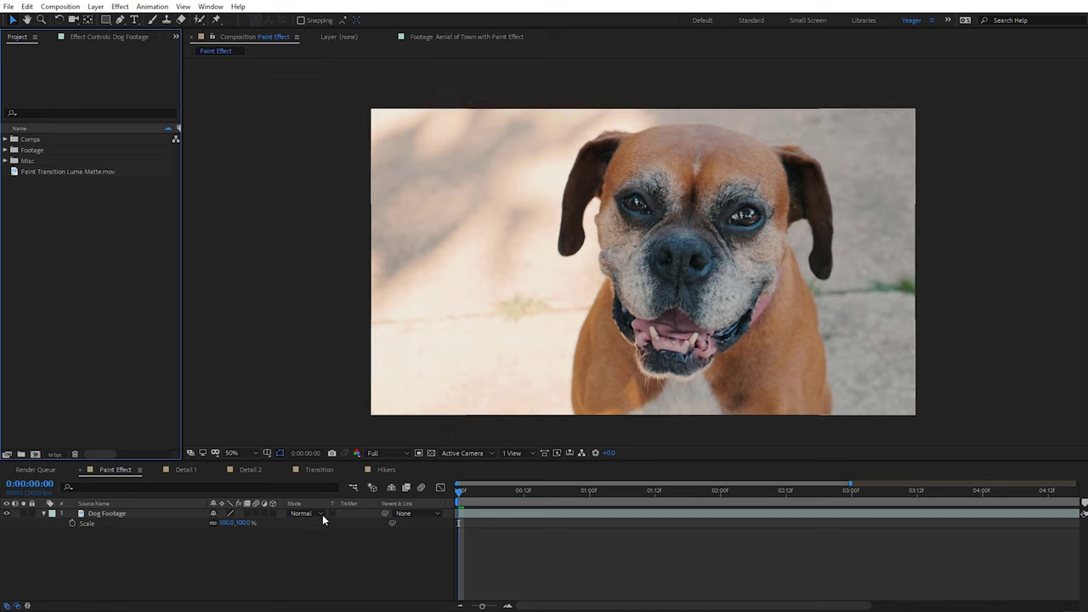
# Step: Apply CC RepeTile to the Dog Footage layer
pyautogui.click(142, 514)
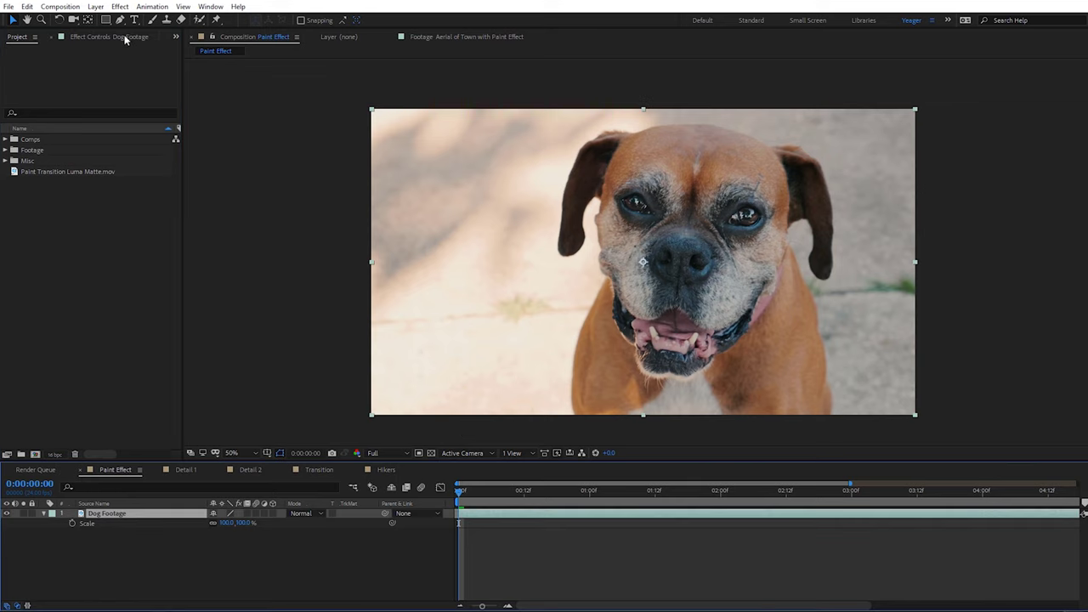
pyautogui.click(120, 7)
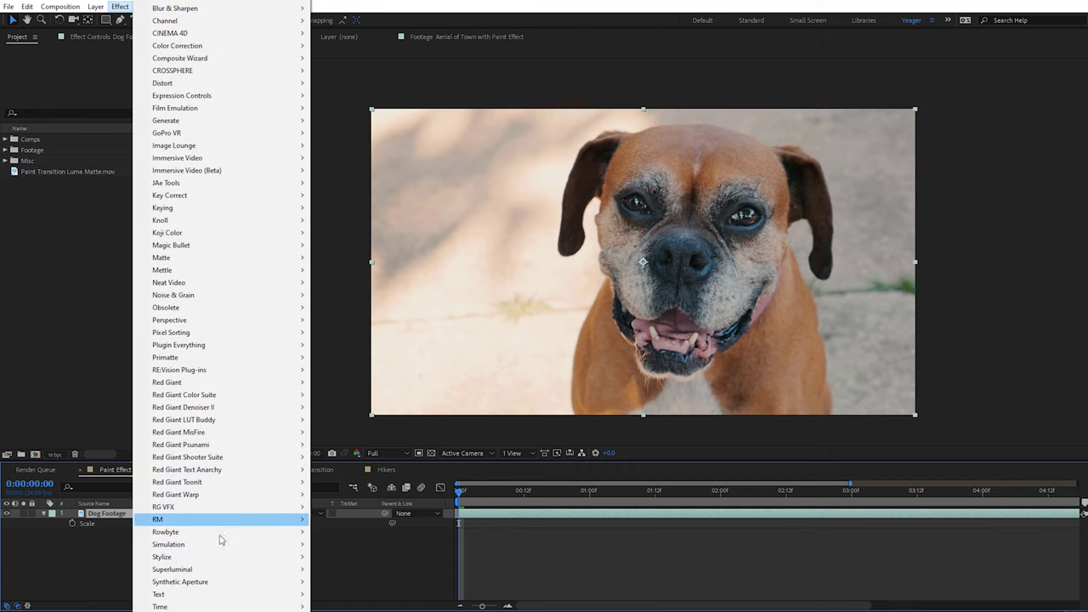
pyautogui.moveTo(220, 557)
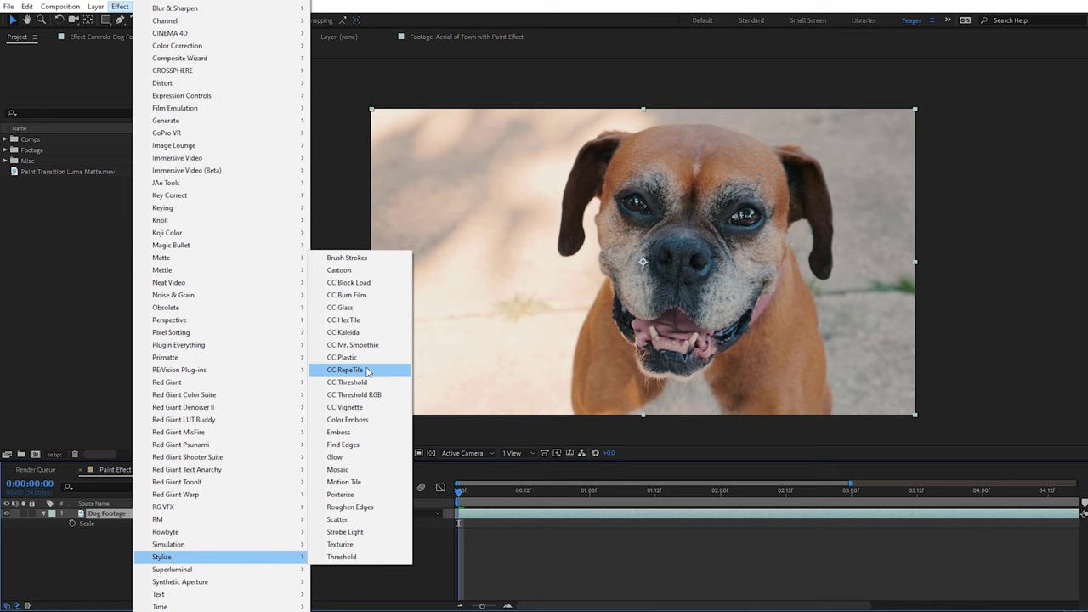
pyautogui.click(367, 371)
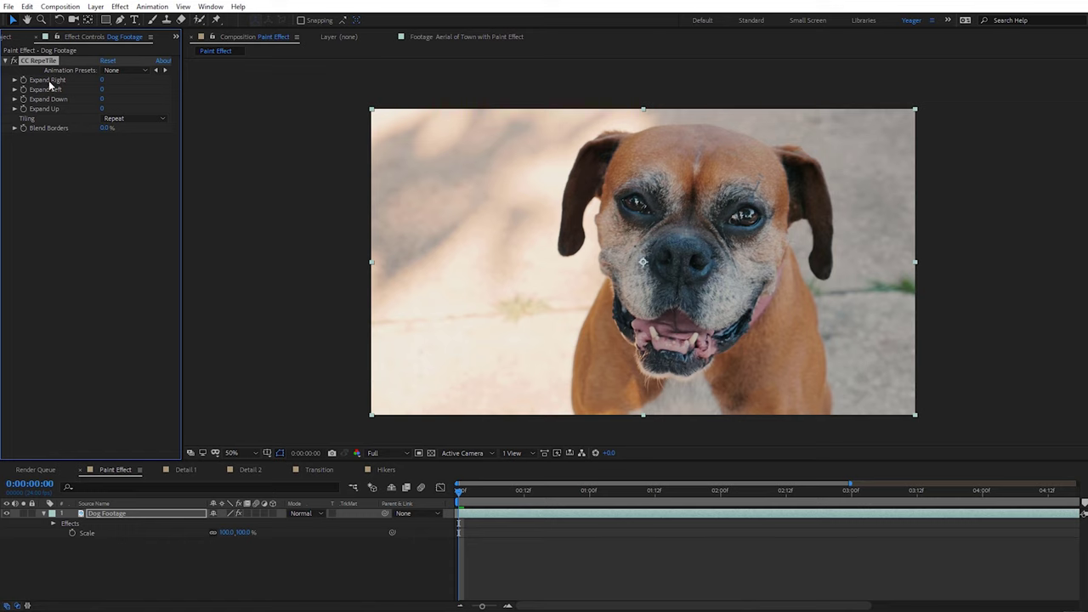
# Step: Set CC RepeTile Expand Right, Left, Down and Up to 100 with Tiling set to Unfold
pyautogui.click(108, 80)
pyautogui.write('100')
pyautogui.press('Tab')
pyautogui.write('100')
pyautogui.press('Tab')
pyautogui.write('100')
pyautogui.press('Tab')
pyautogui.click(130, 146)
pyautogui.click(127, 119)
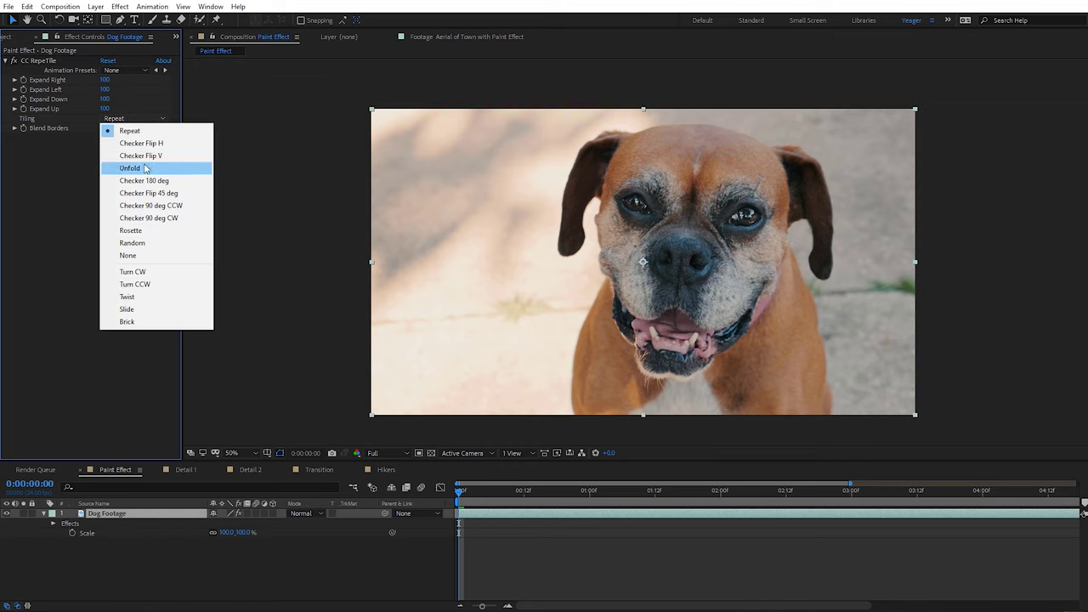
pyautogui.click(129, 169)
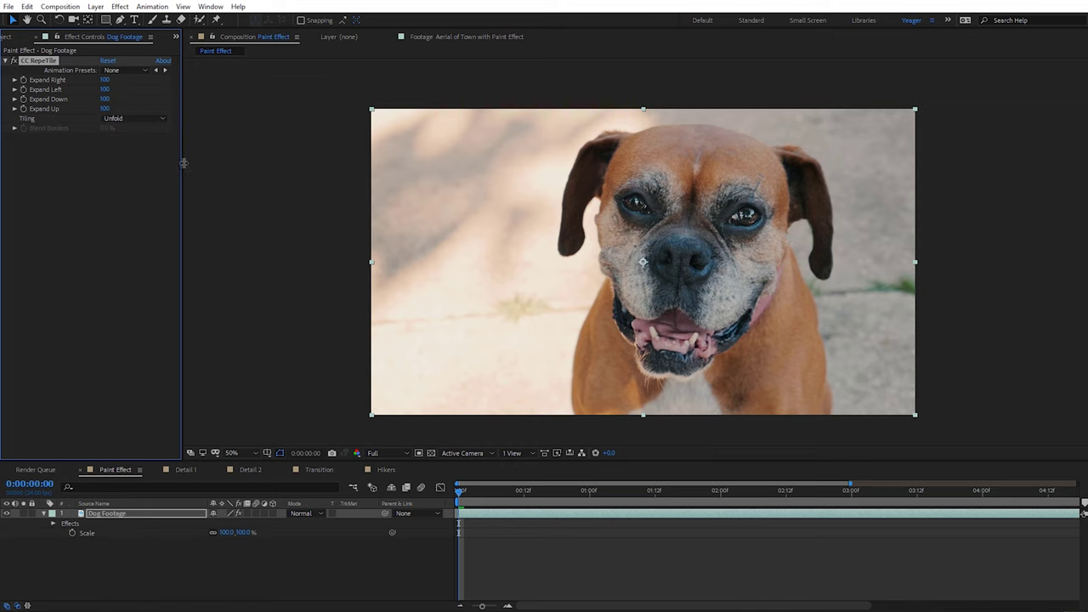
# Step: Add CC Vector Blur to the Dog Footage layer
pyautogui.click(120, 7)
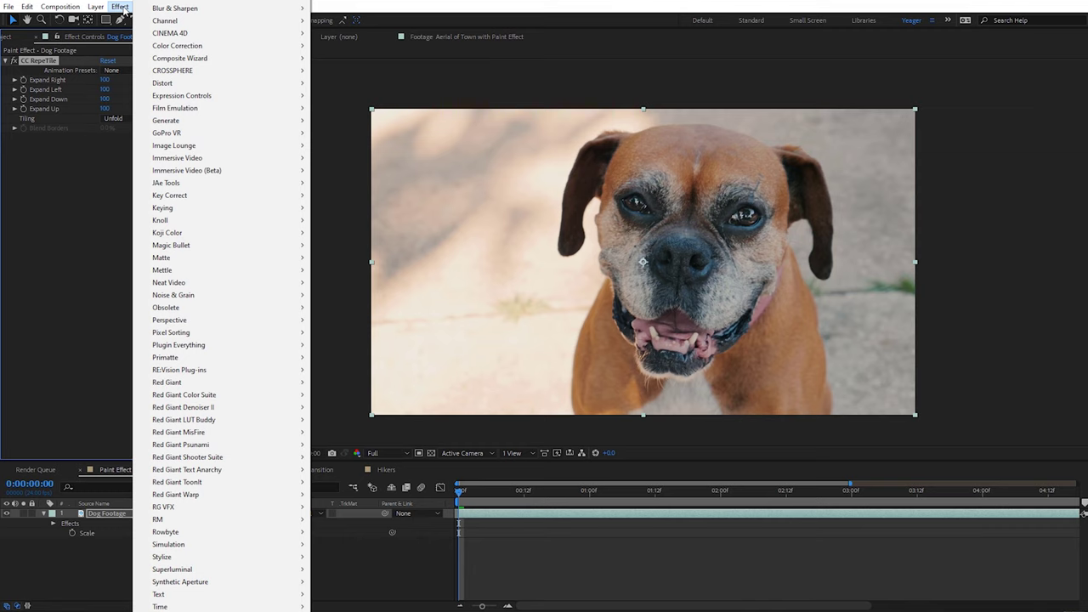
pyautogui.moveTo(180, 10)
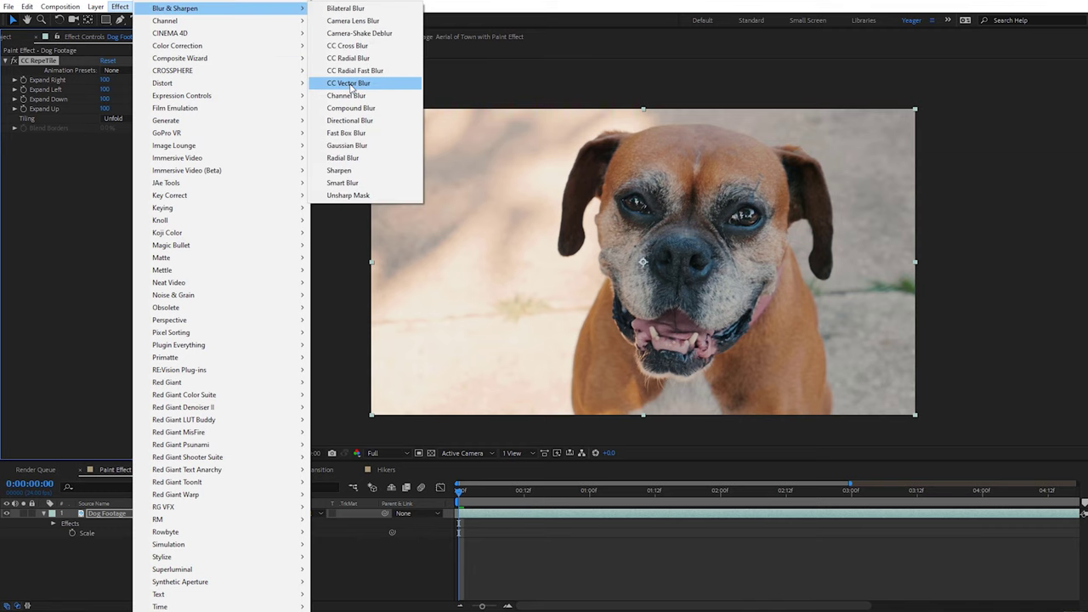
pyautogui.click(350, 83)
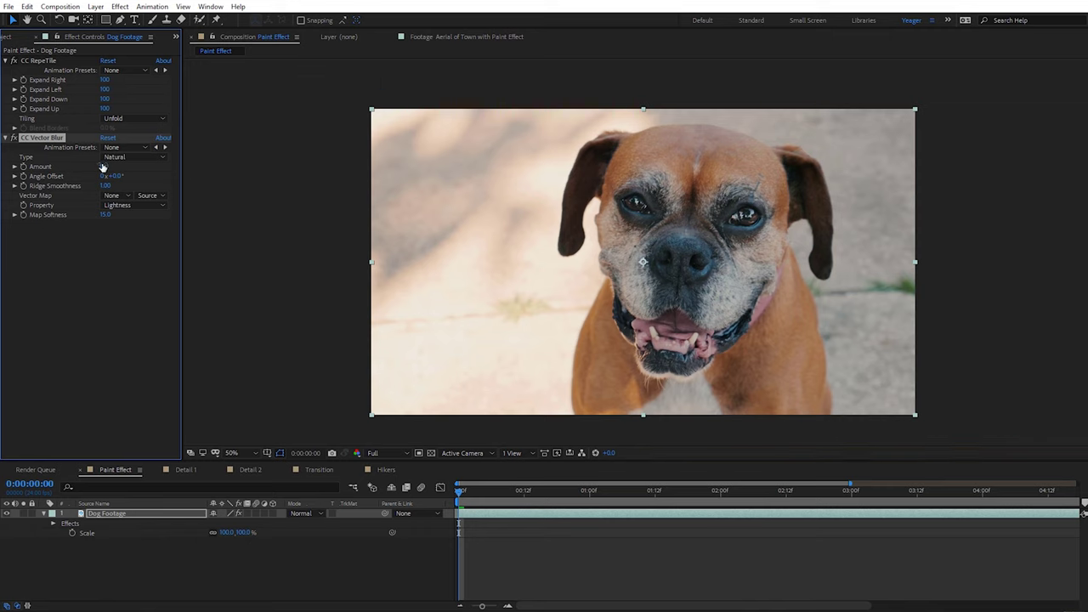
# Step: Set CC Vector Blur Type to Constant Length, Amount 10 and Angle Offset 90°
pyautogui.click(129, 158)
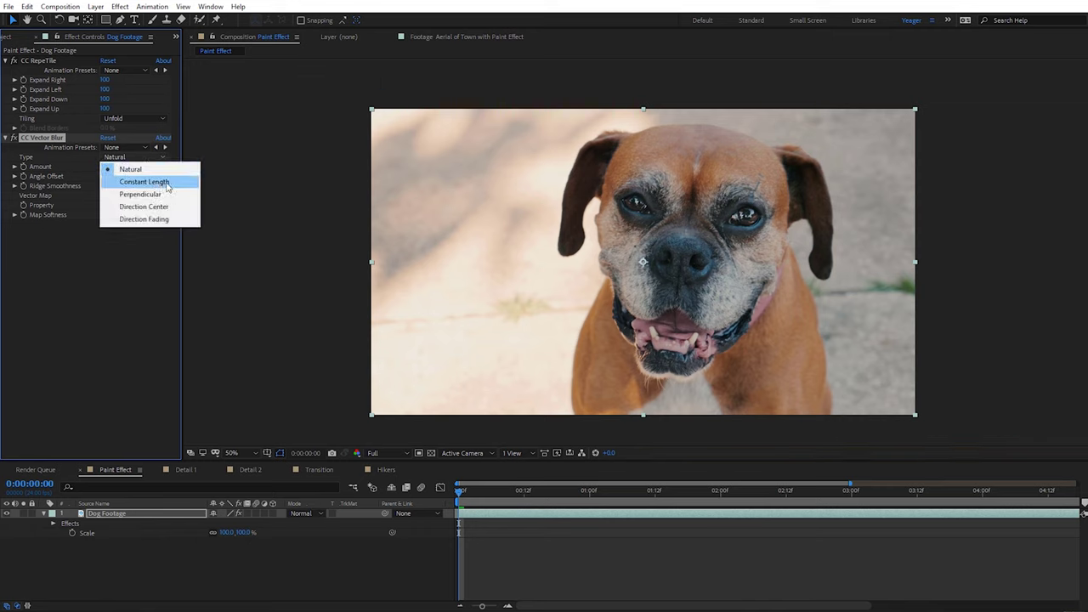
pyautogui.click(144, 182)
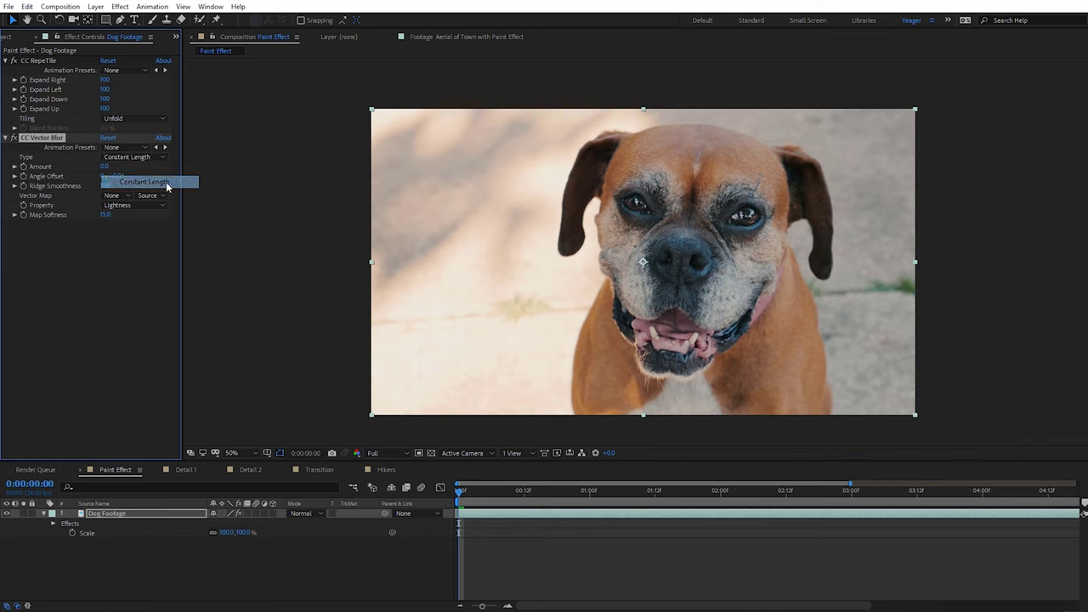
pyautogui.click(104, 167)
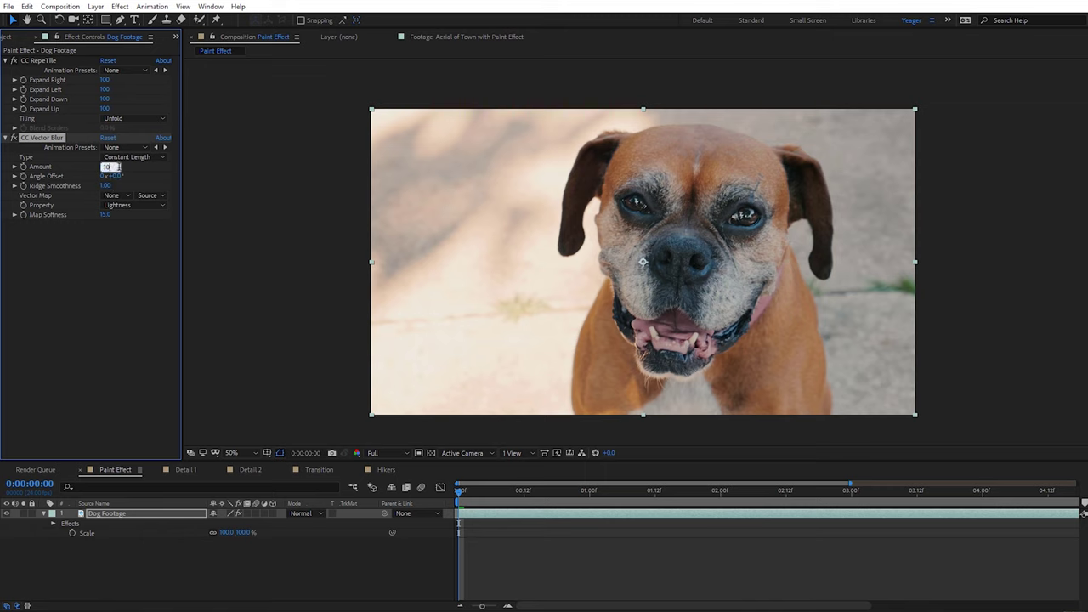
pyautogui.press('Return')
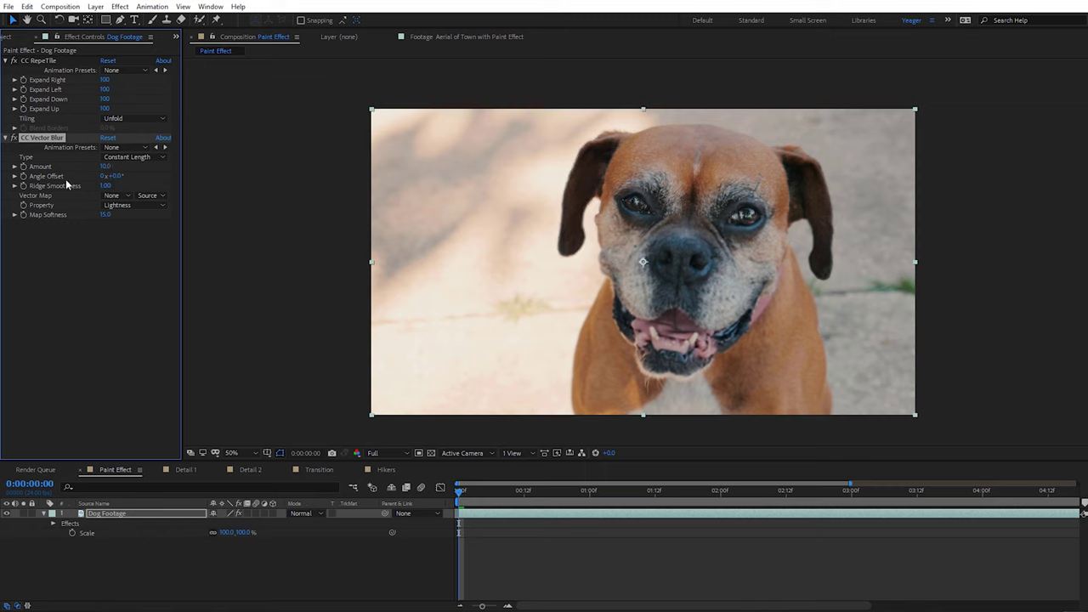
pyautogui.click(117, 176)
pyautogui.press('Return')
pyautogui.scroll(4, 670, 232)
pyautogui.moveTo(697, 194); pyautogui.dragTo(575, 316)
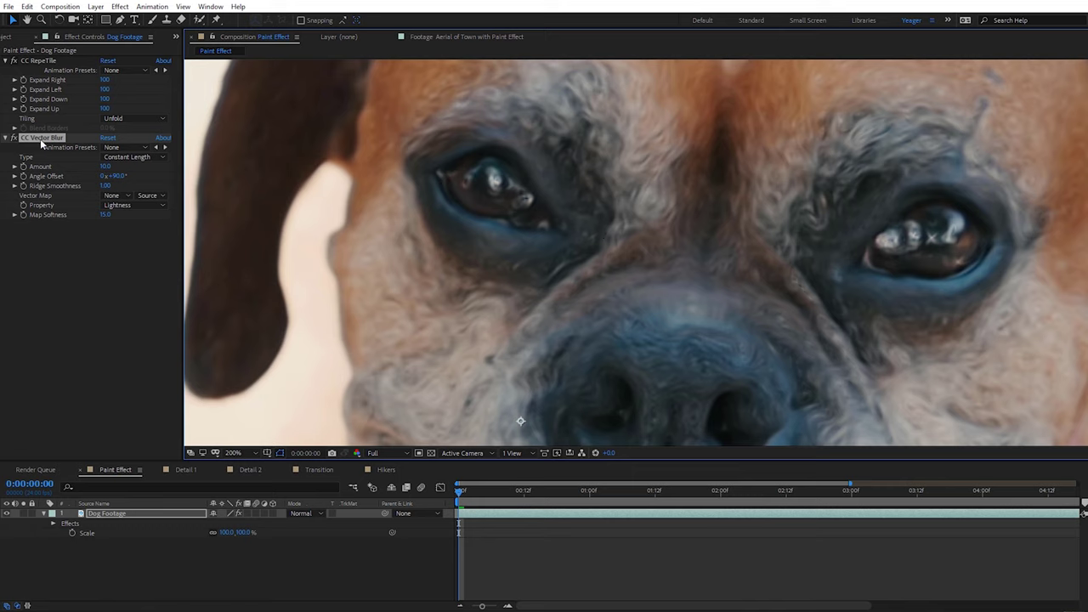
pyautogui.click(15, 139)
pyautogui.click(15, 138)
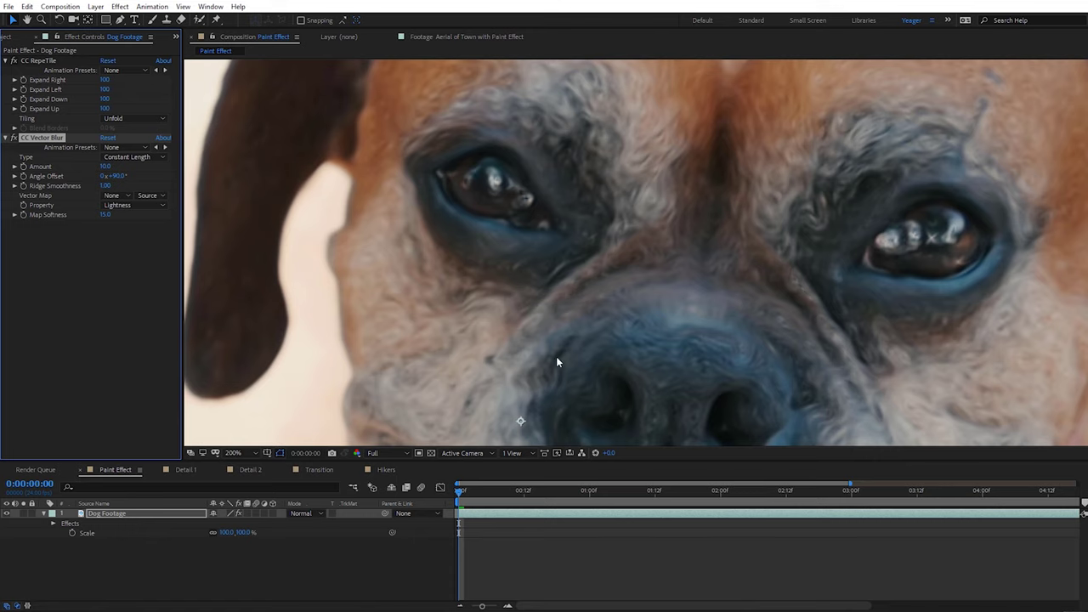
pyautogui.press(',')
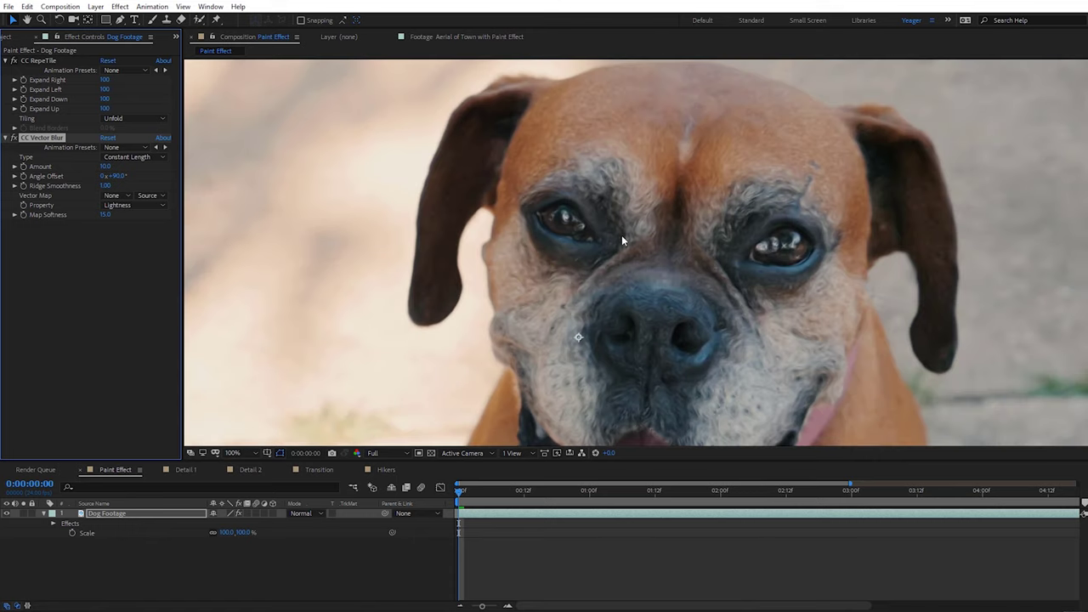
pyautogui.moveTo(301, 232); pyautogui.dragTo(637, 198)
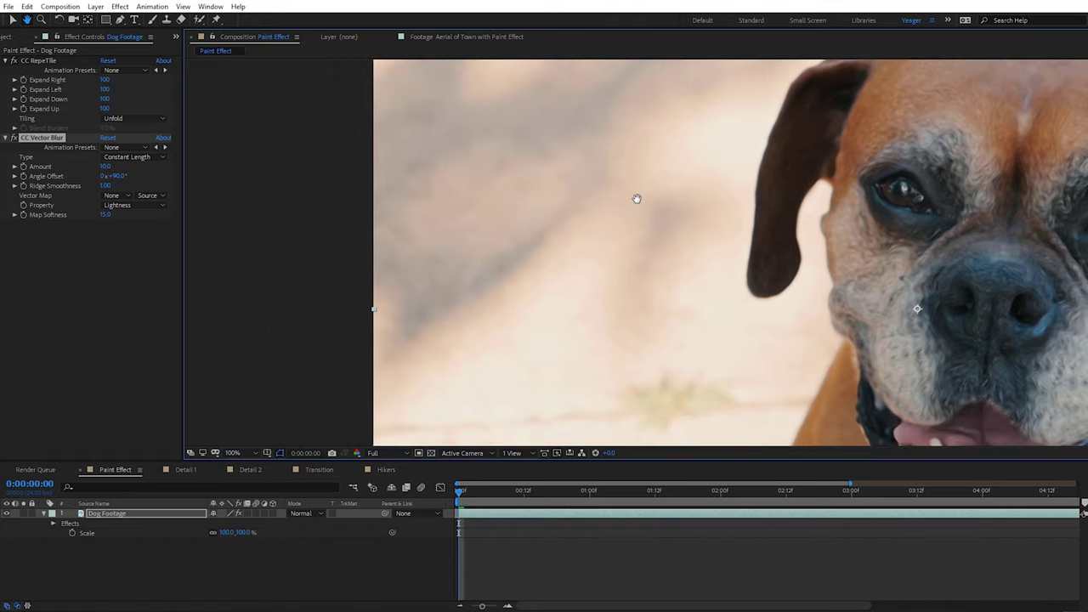
pyautogui.press('v')
pyautogui.click(16, 64)
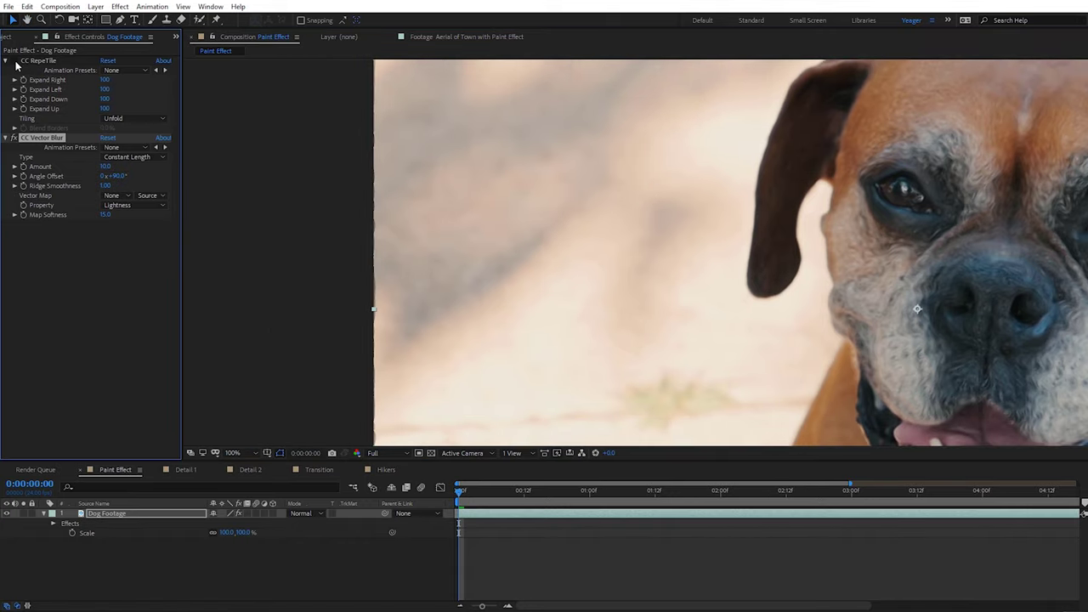
pyautogui.scroll(3, 510, 306)
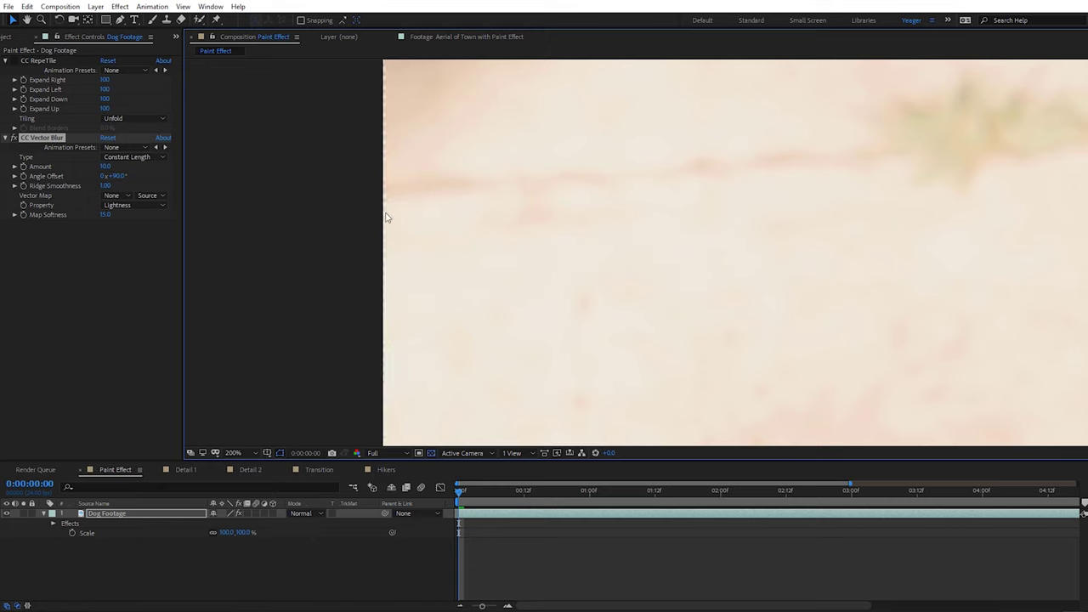
pyautogui.click(15, 61)
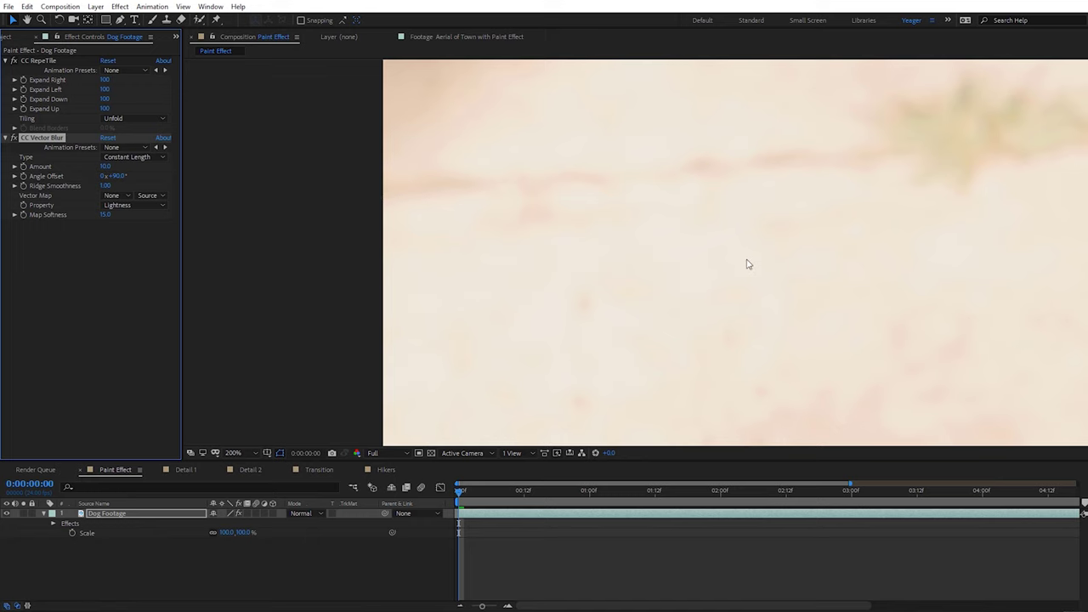
pyautogui.press(',')
pyautogui.moveTo(878, 224); pyautogui.dragTo(503, 269)
pyautogui.press(',')
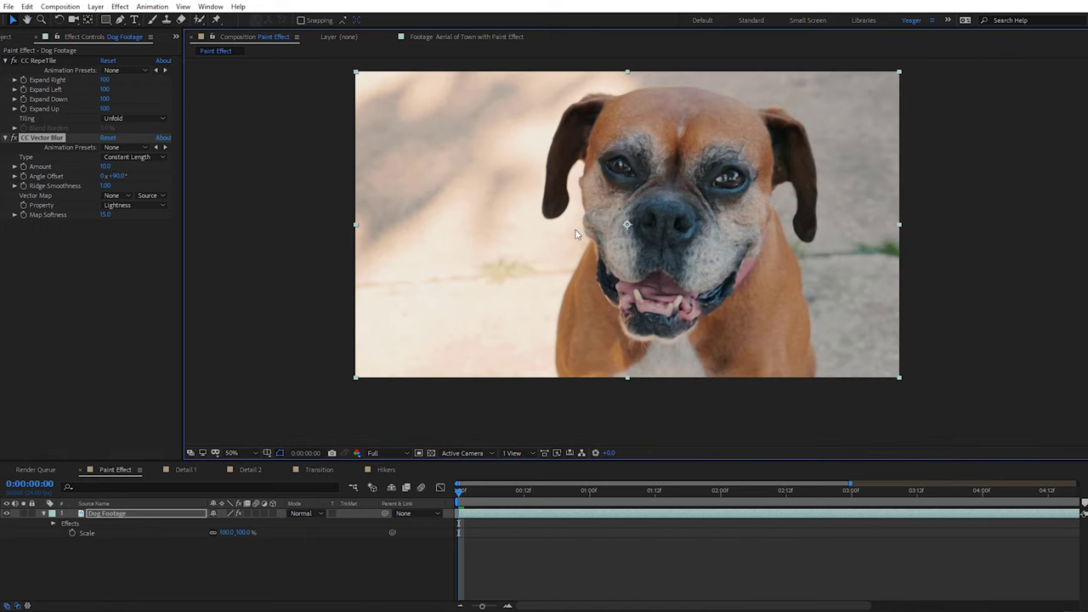
pyautogui.moveTo(679, 186)
pyautogui.mouseDown()
pyautogui.moveTo(657, 227)
pyautogui.moveTo(664, 201)
pyautogui.mouseUp()
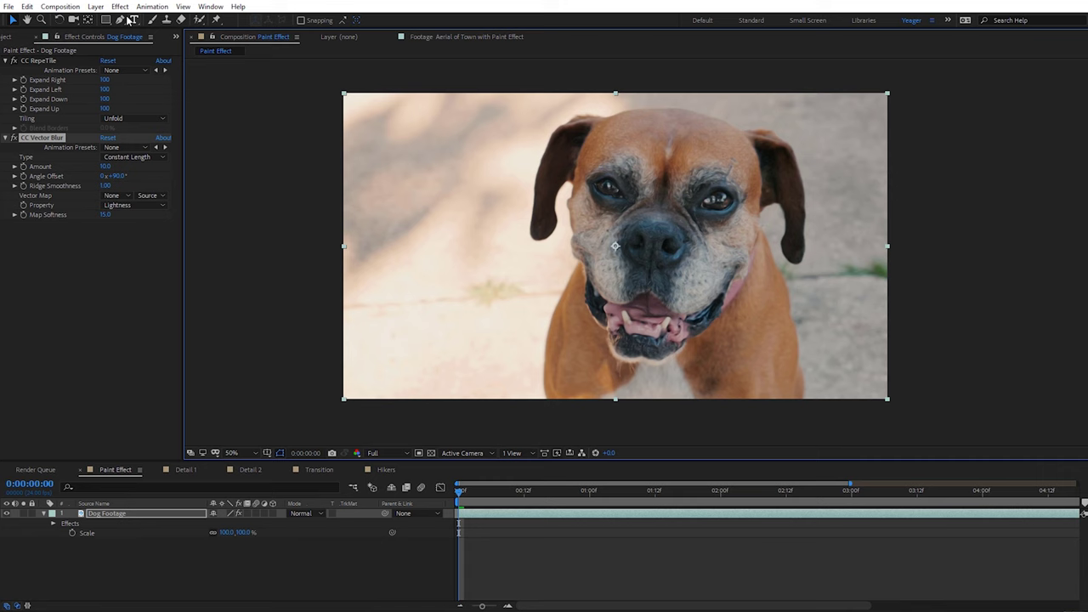
# Step: Add Dust & Scratches to the Dog Footage layer
pyautogui.click(121, 7)
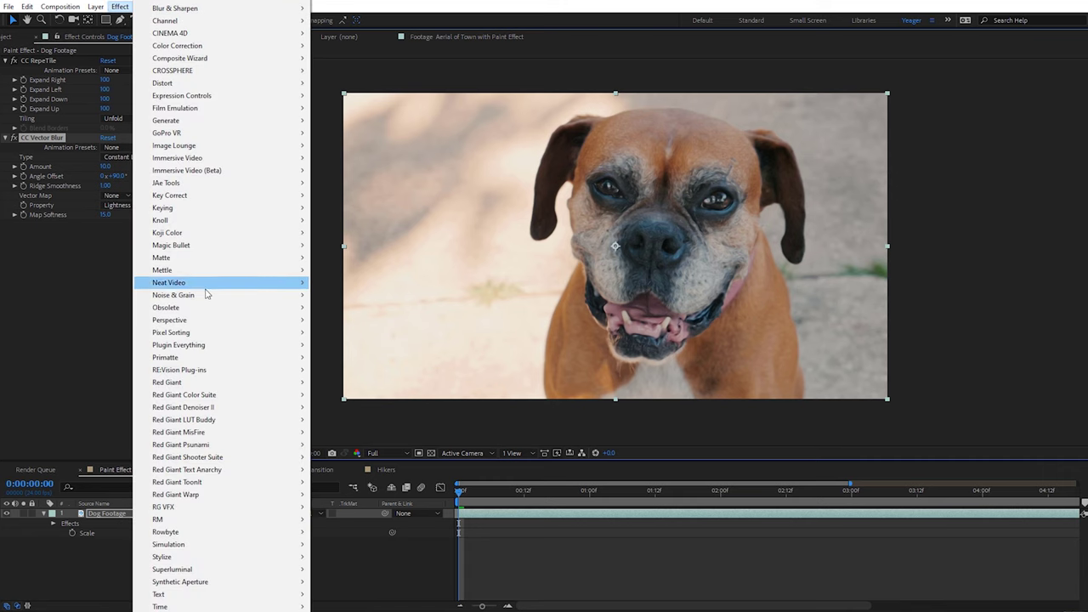
pyautogui.moveTo(205, 299)
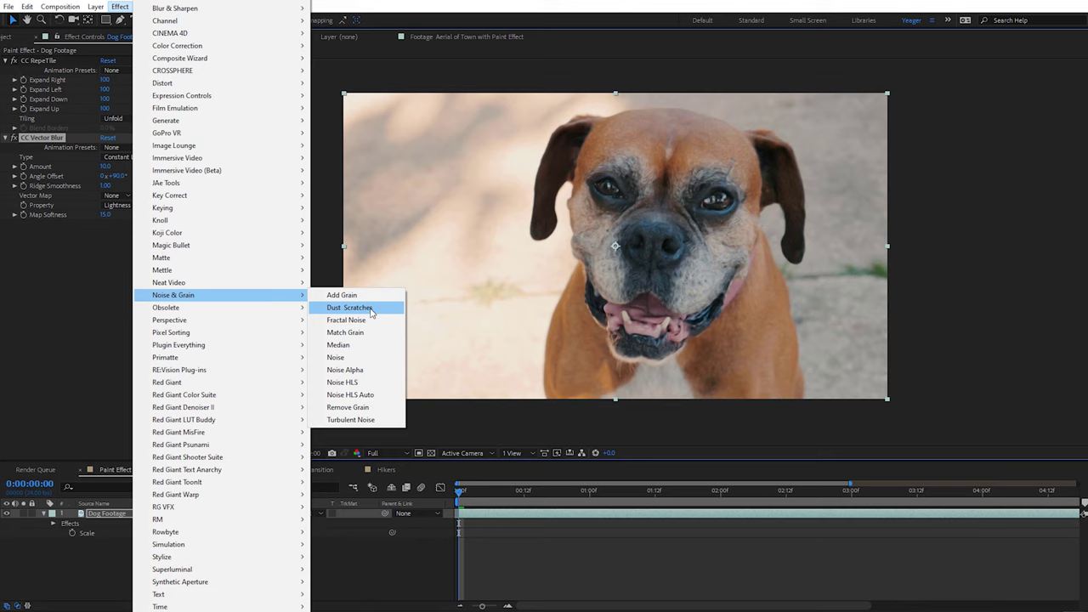
pyautogui.click(371, 311)
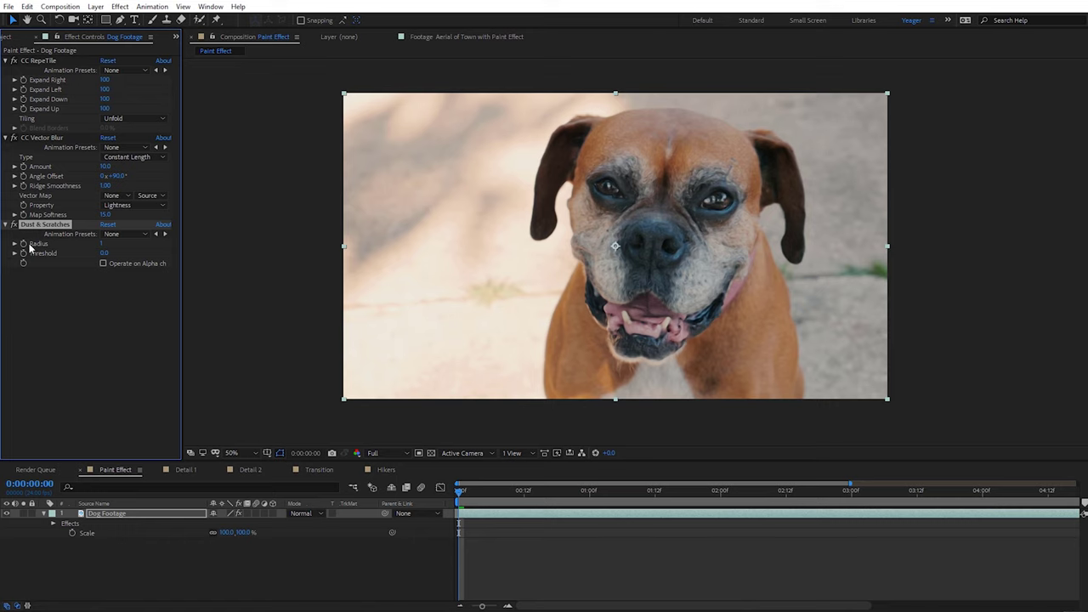
# Step: Set the Dust & Scratches Radius to 7 after briefly trying 10
pyautogui.scroll(2, 606, 235)
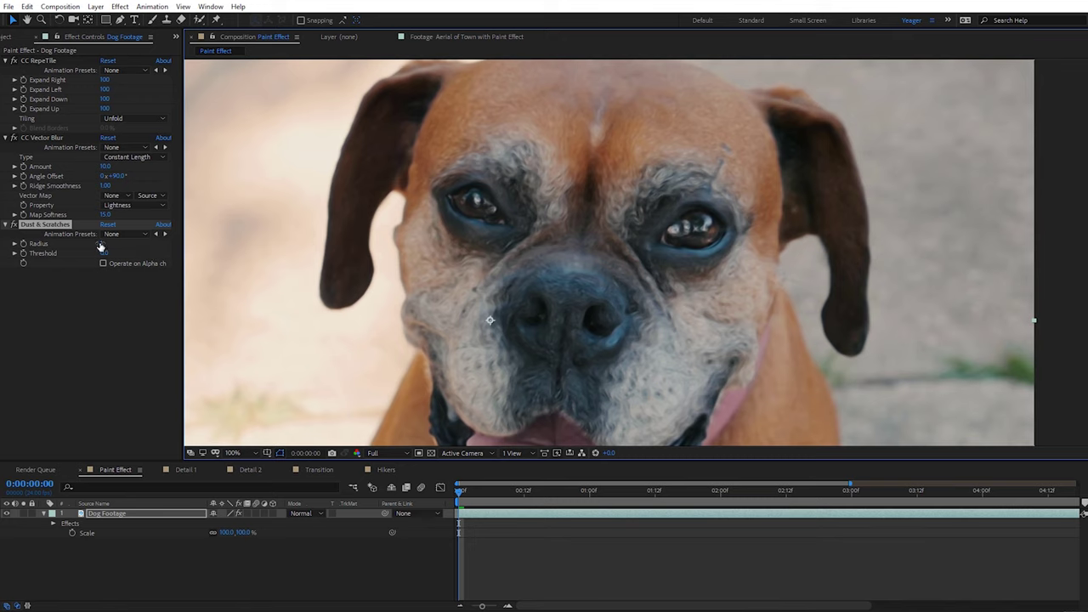
pyautogui.click(103, 244)
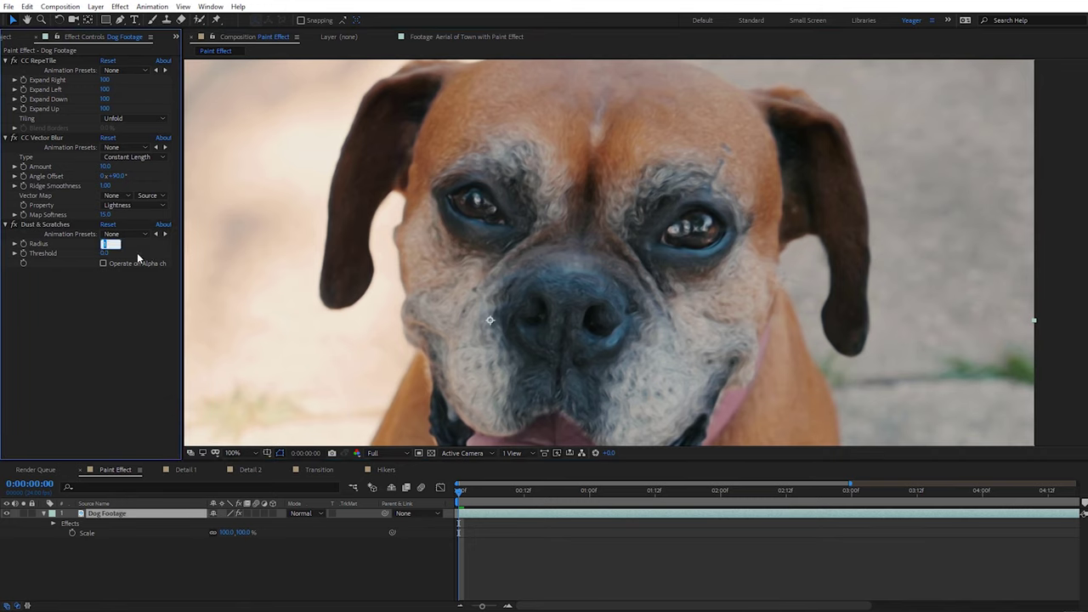
pyautogui.press('Return')
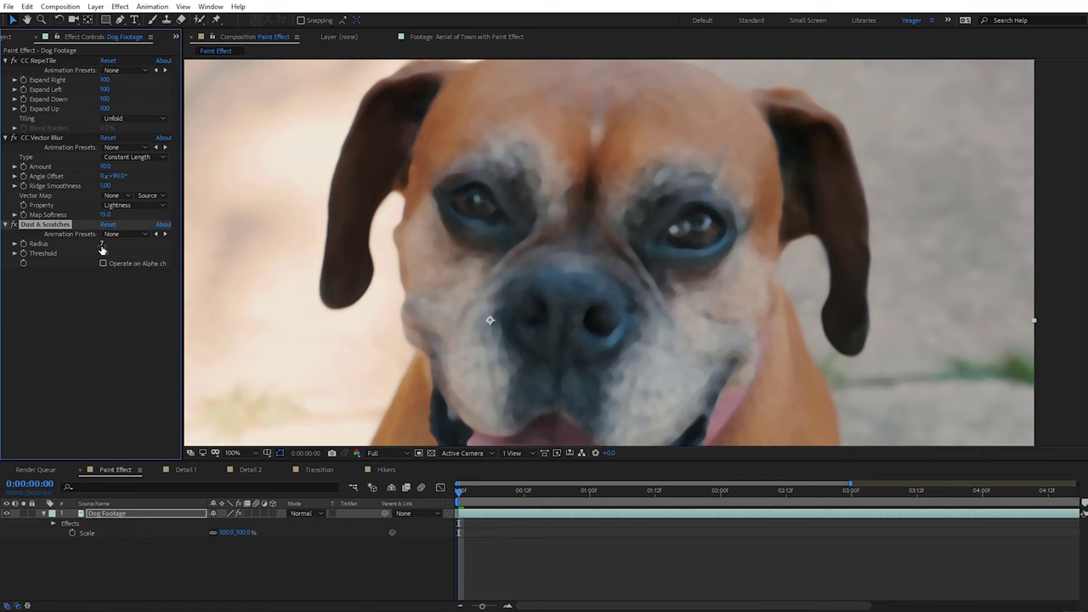
pyautogui.click(101, 244)
pyautogui.press('Return')
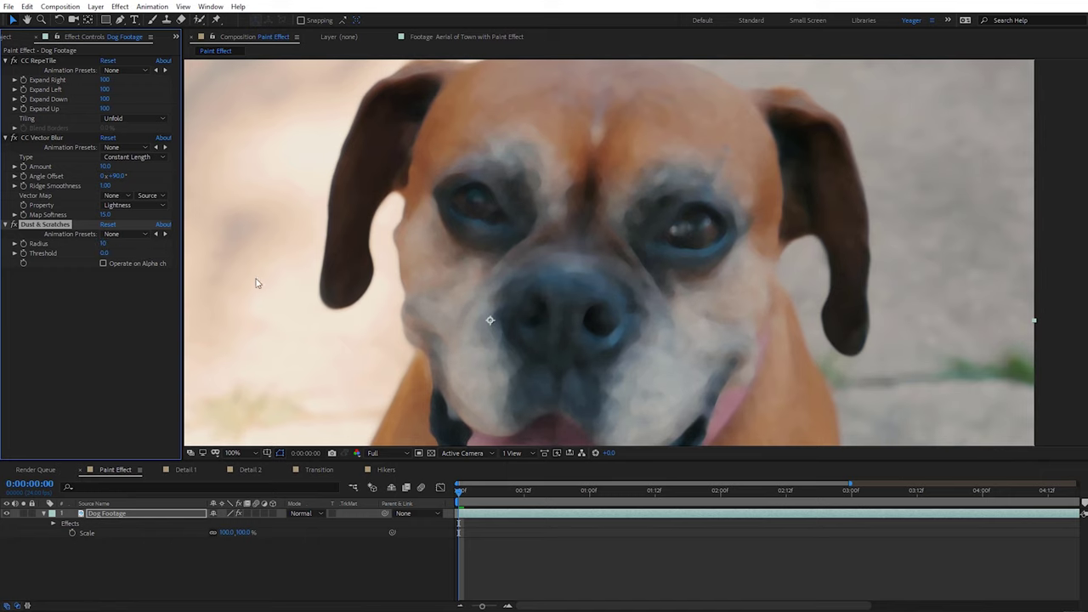
pyautogui.click(104, 244)
pyautogui.write('7')
pyautogui.press('Return')
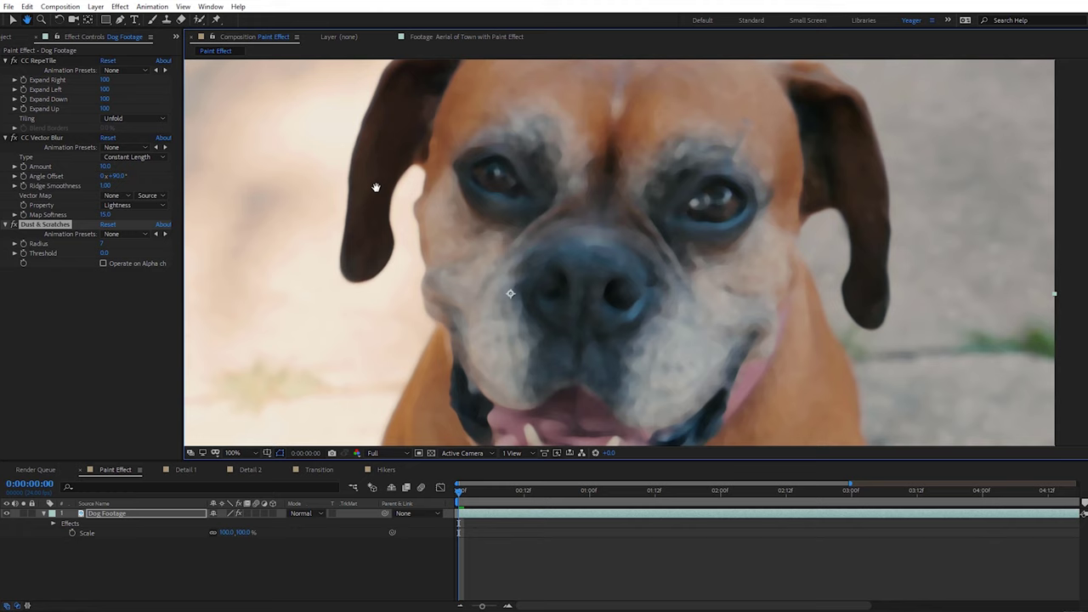
pyautogui.press('v')
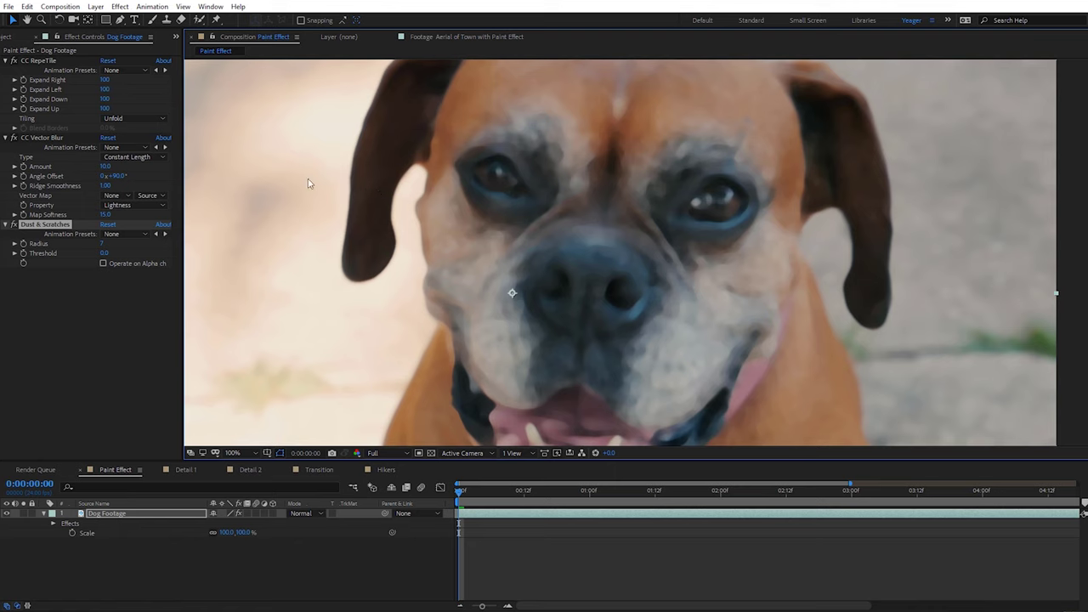
# Step: Add Unsharp Mask to the Dog Footage layer
pyautogui.click(119, 7)
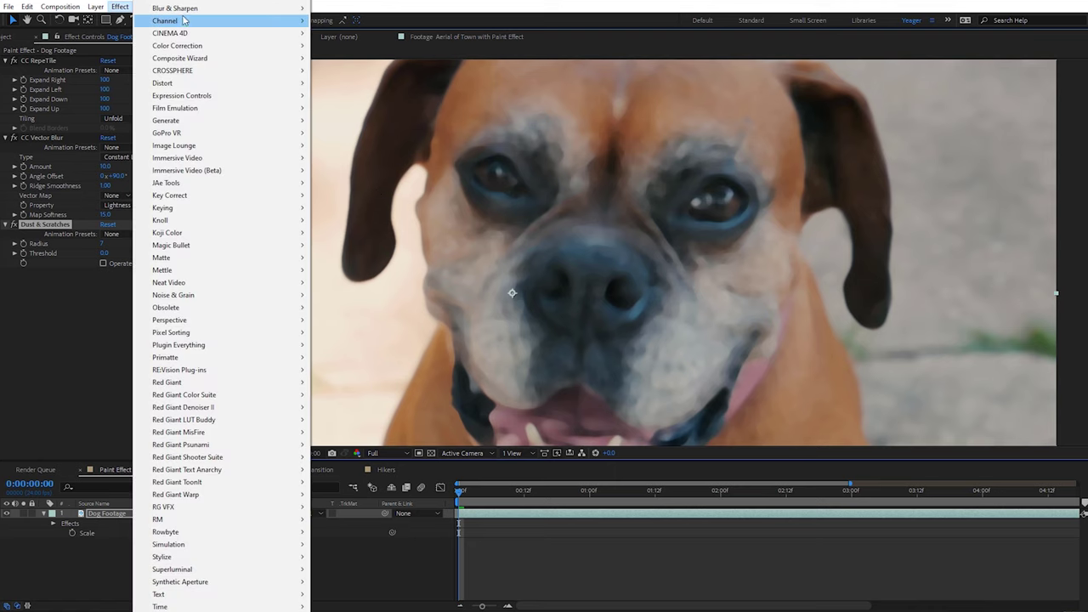
pyautogui.moveTo(185, 10)
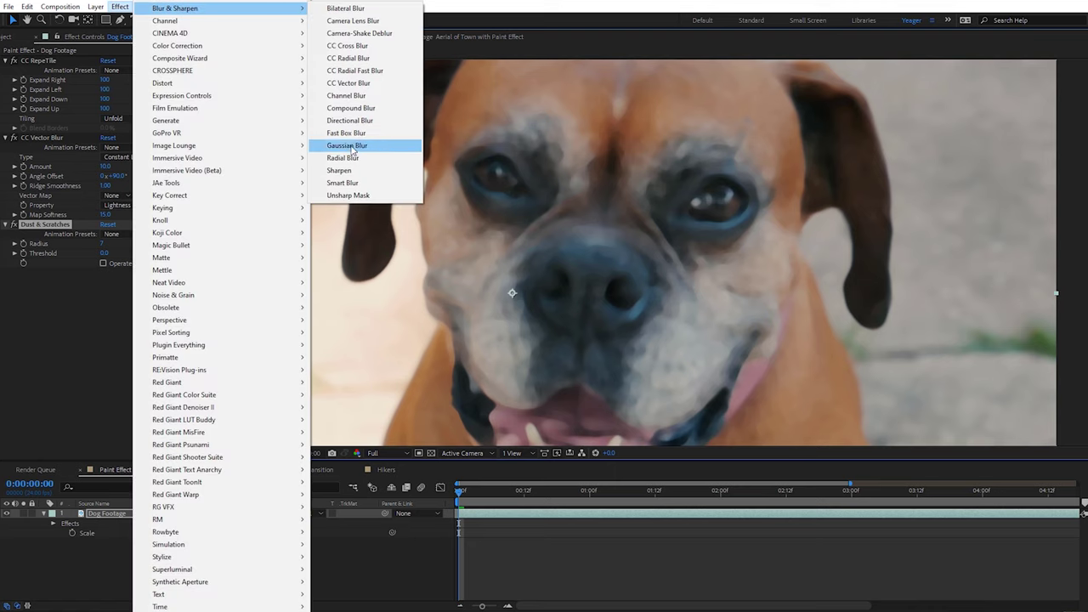
pyautogui.click(350, 196)
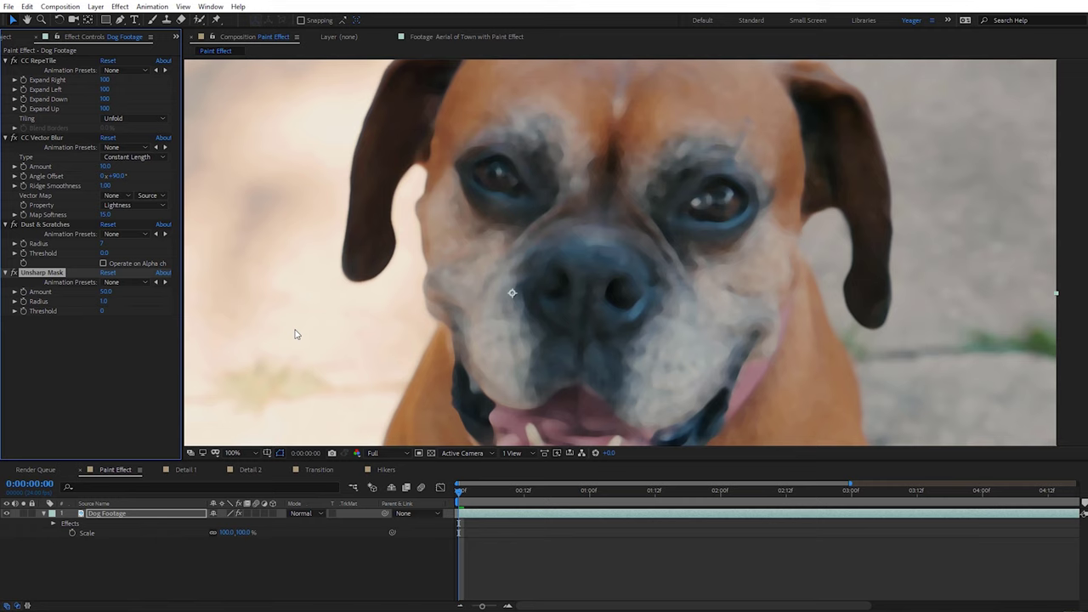
# Step: Set the Unsharp Mask Radius to 2 and Amount to 450
pyautogui.click(103, 302)
pyautogui.write('2')
pyautogui.click(107, 292)
pyautogui.write('450')
pyautogui.press('Return')
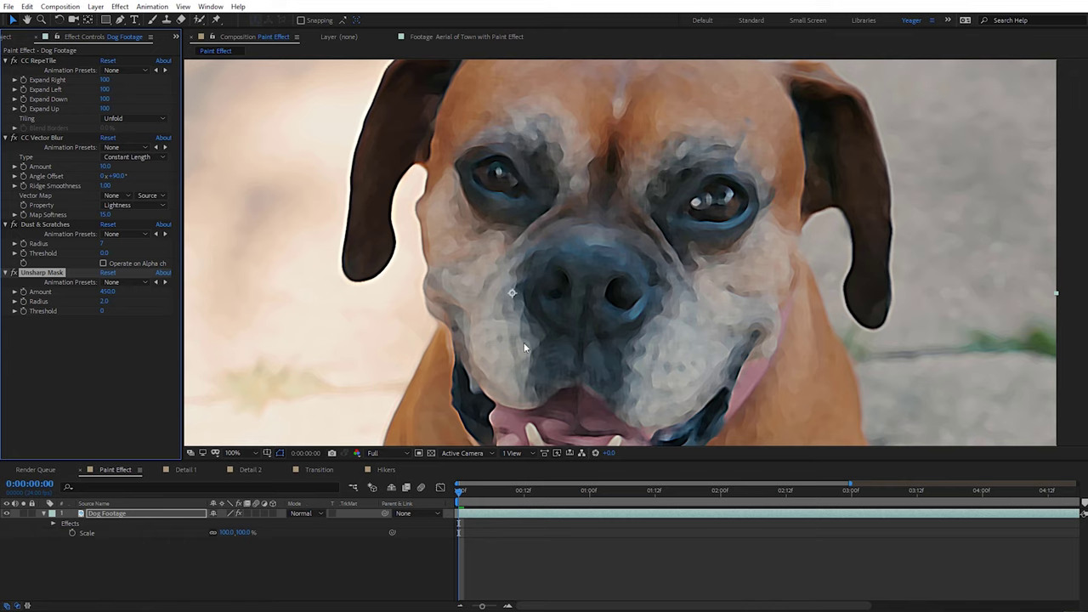
# Step: Toggle the layer's effects off and on to compare the painted look with the original
pyautogui.scroll(-2, 556, 322)
pyautogui.moveTo(658, 335); pyautogui.dragTo(646, 338)
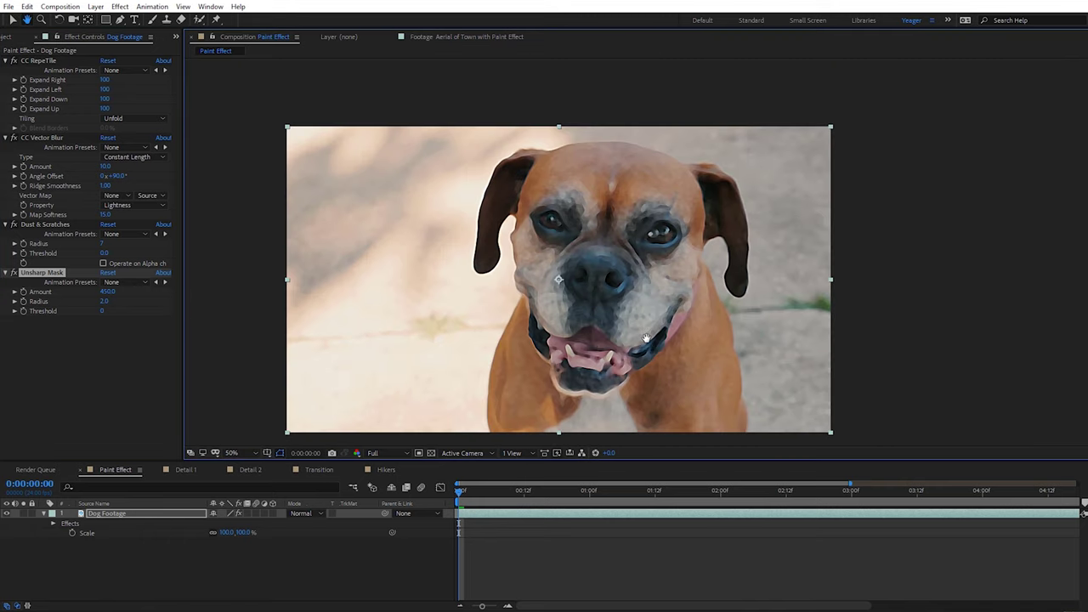
pyautogui.scroll(2, 647, 365)
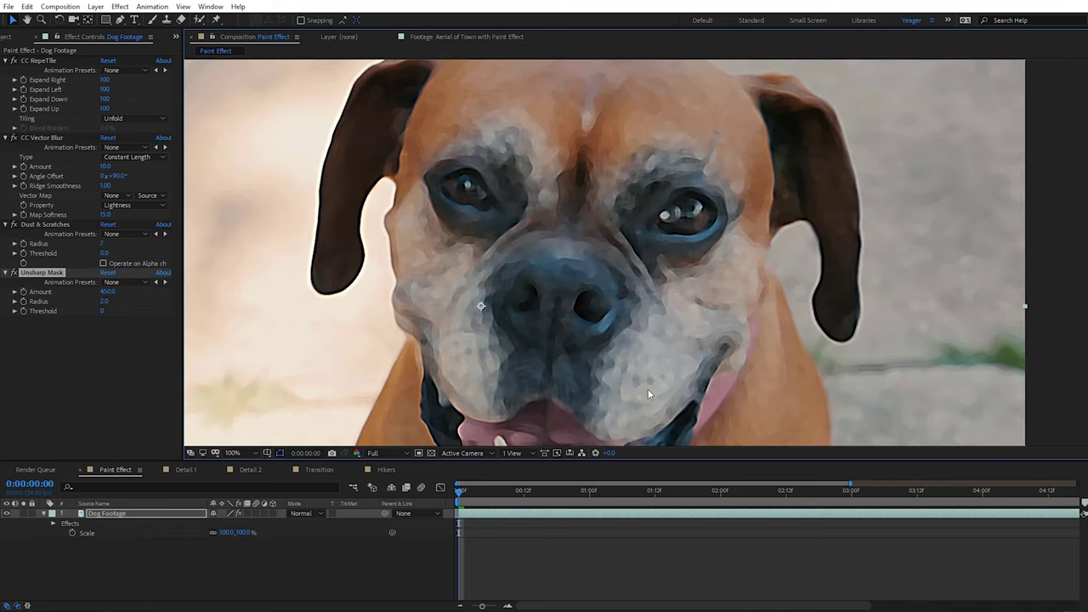
pyautogui.click(237, 515)
pyautogui.click(238, 514)
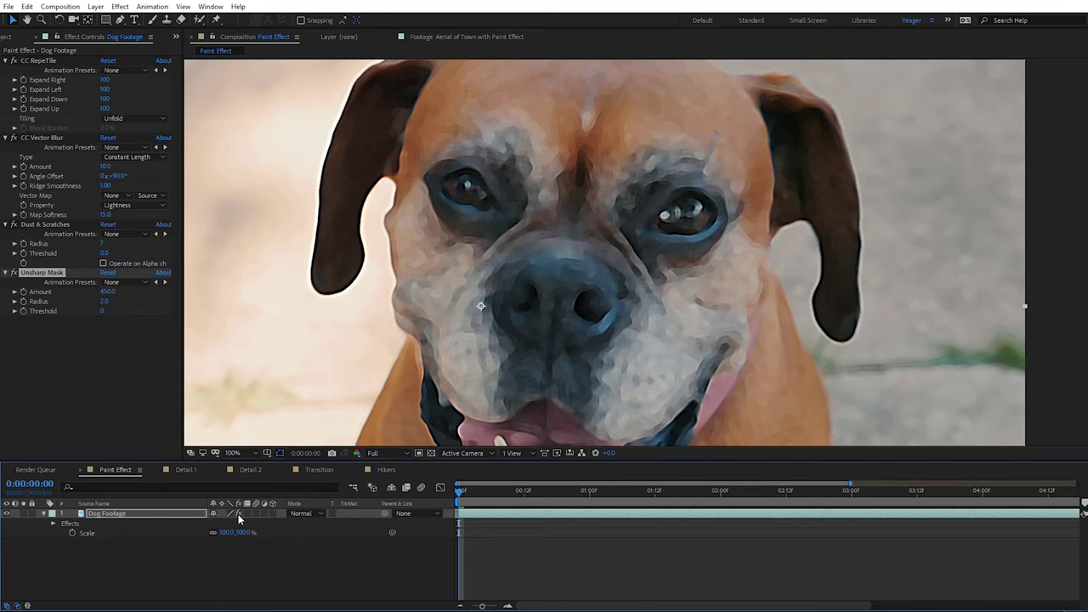
pyautogui.click(238, 514)
pyautogui.click(238, 514)
pyautogui.scroll(-2, 504, 349)
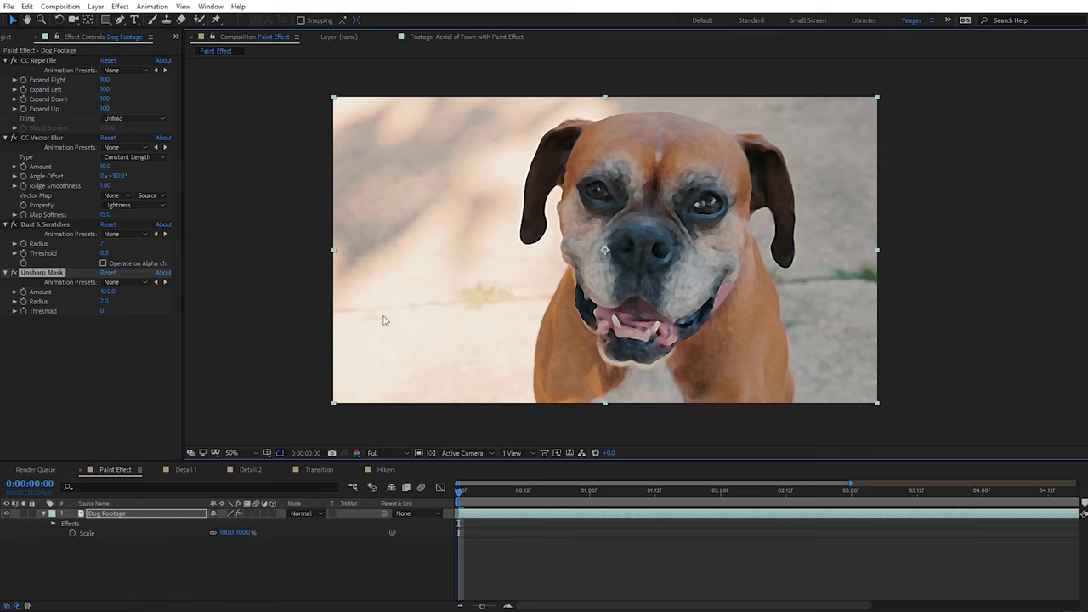
# Step: Add Lumetri Color to the Dog Footage layer
pyautogui.click(120, 7)
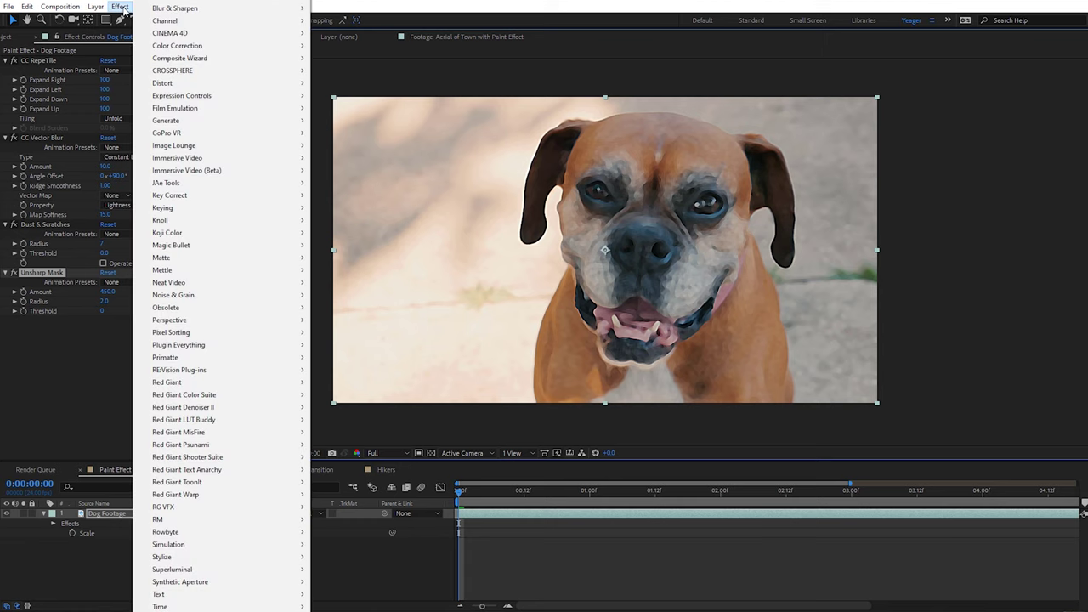
pyautogui.moveTo(226, 49)
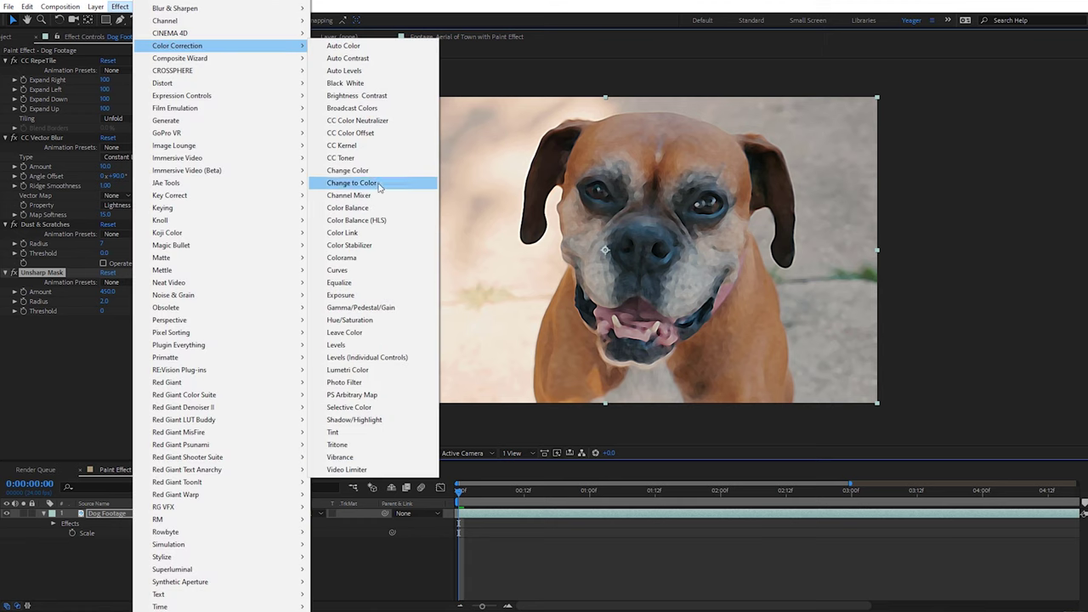
pyautogui.click(368, 369)
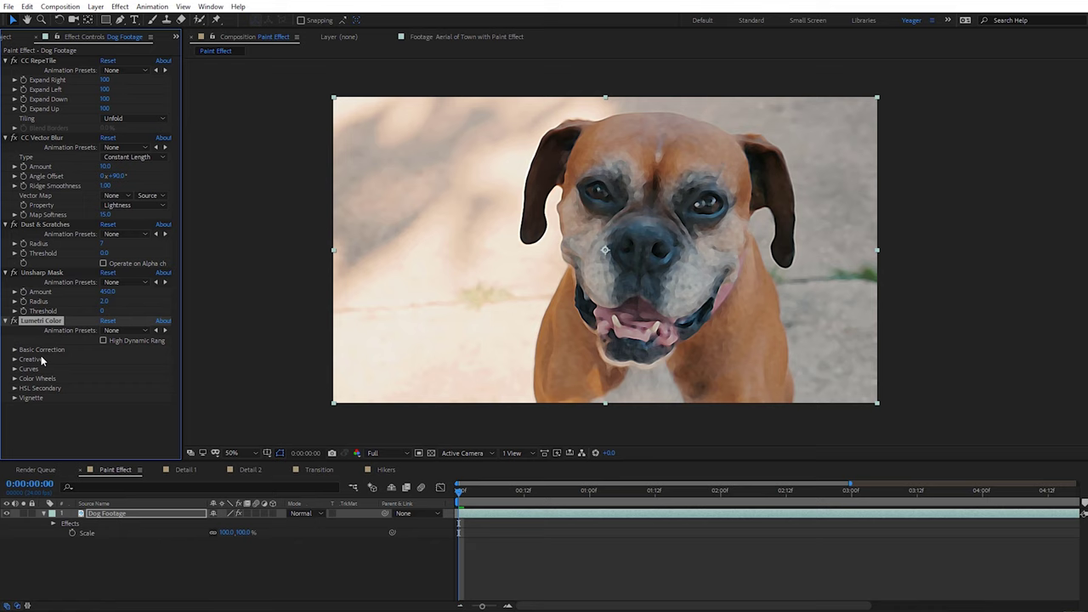
# Step: In Lumetri Basic Correction, set Temperature to 10 and Contrast to 20
pyautogui.click(15, 351)
pyautogui.scroll(-2, 18, 355)
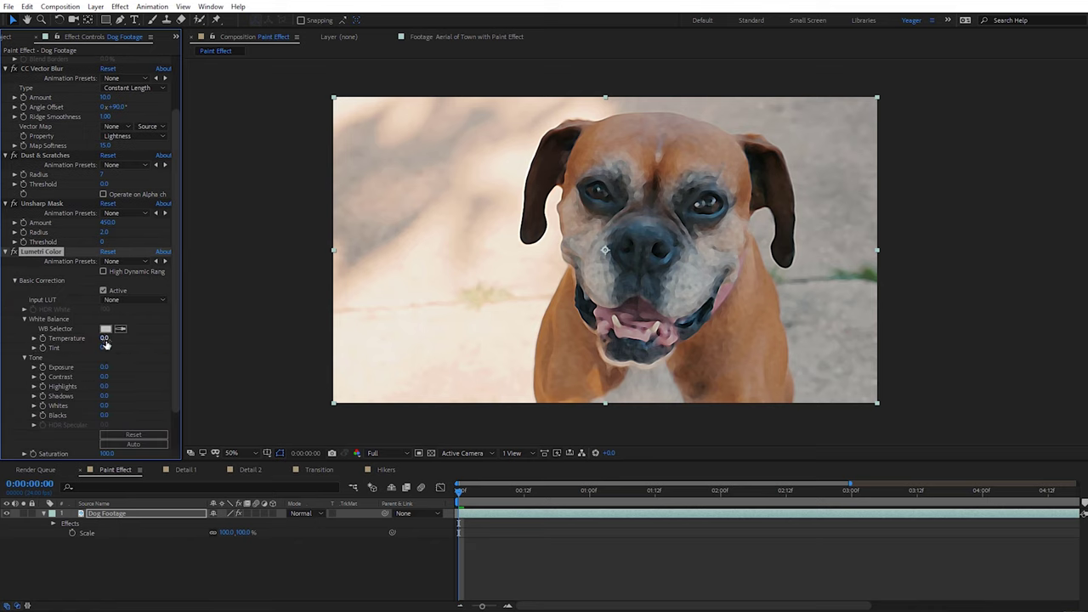
pyautogui.click(105, 338)
pyautogui.write('10')
pyautogui.press('Return')
pyautogui.click(104, 376)
pyautogui.write('20')
pyautogui.press('Return')
pyautogui.click(13, 280)
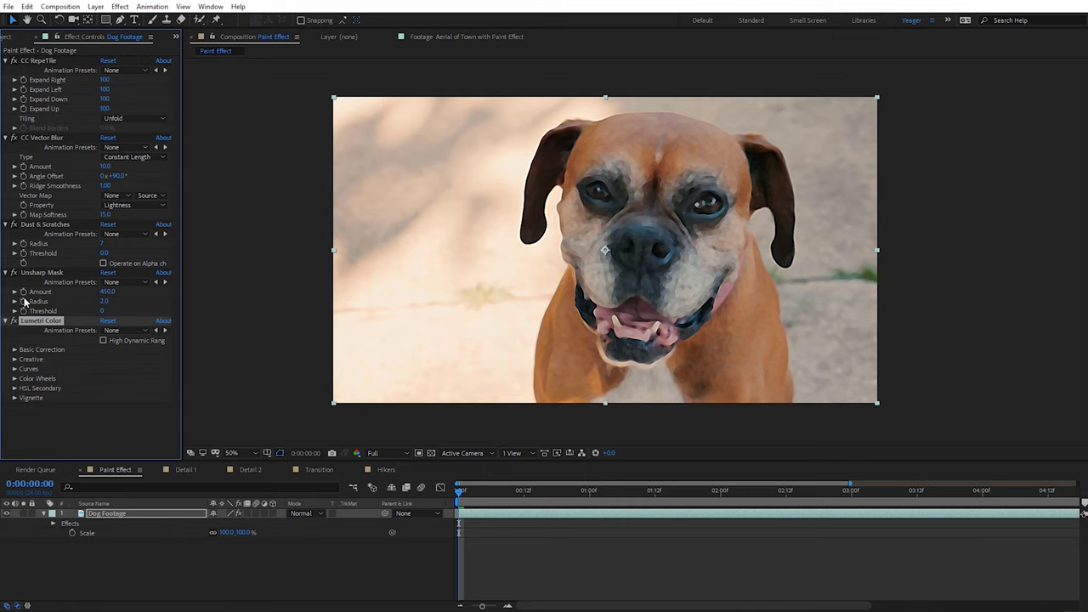
# Step: In Lumetri Creative, set Faded Film to 35 and Vibrance to 35
pyautogui.click(13, 360)
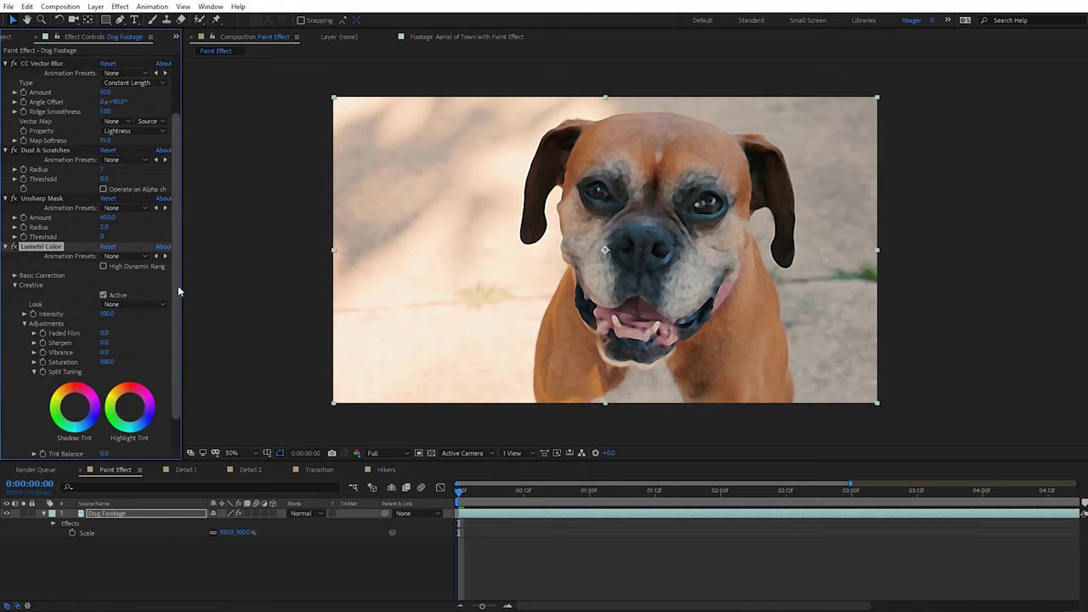
pyautogui.scroll(-3, 172, 316)
pyautogui.scroll(-1, 172, 316)
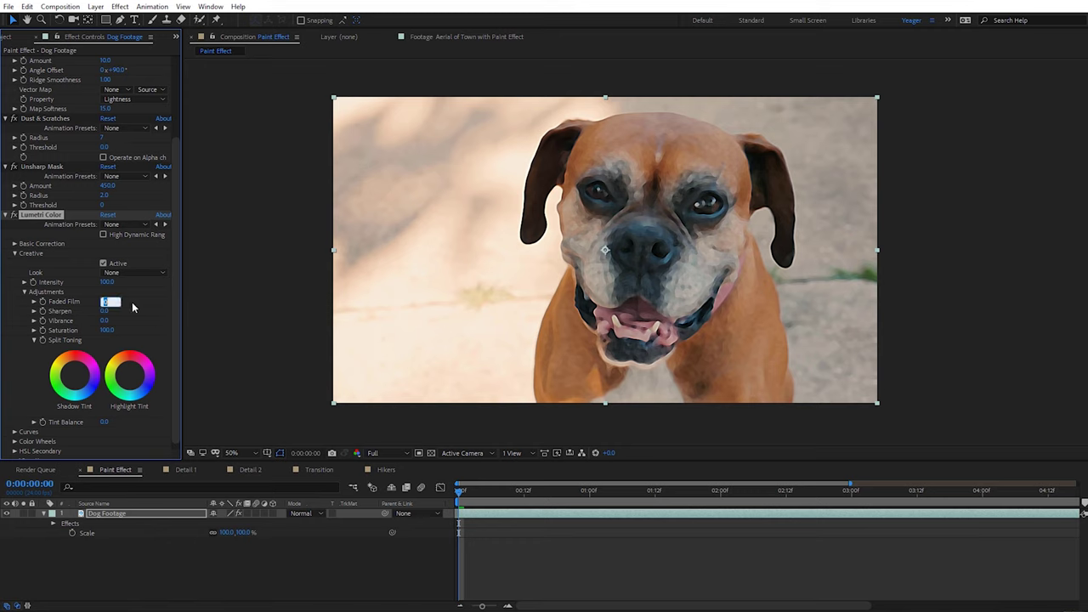
pyautogui.click(132, 302)
pyautogui.write('35')
pyautogui.press('Return')
pyautogui.click(124, 322)
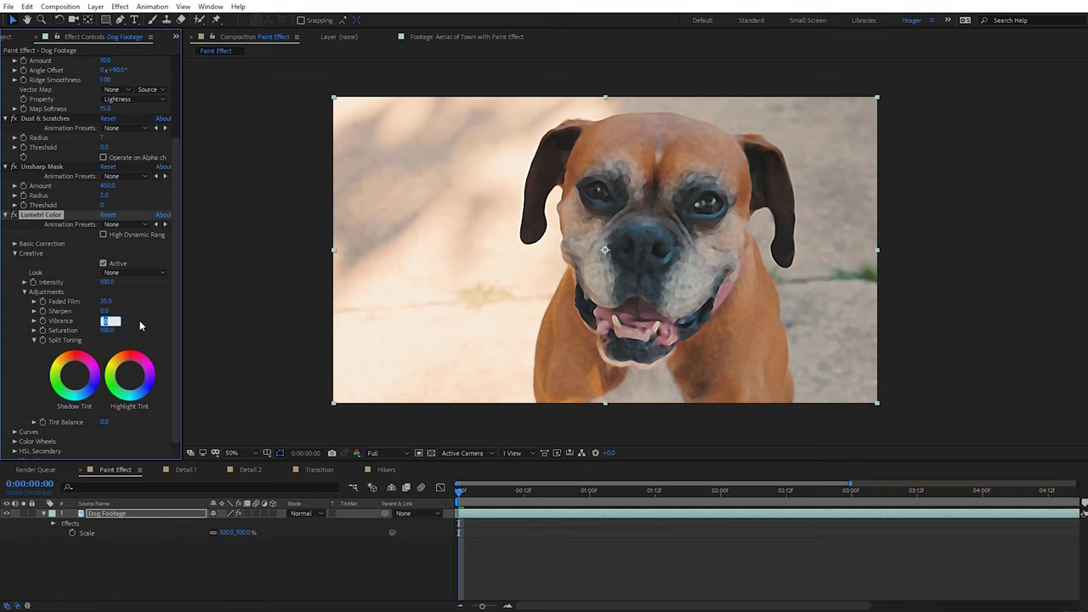
pyautogui.press('Return')
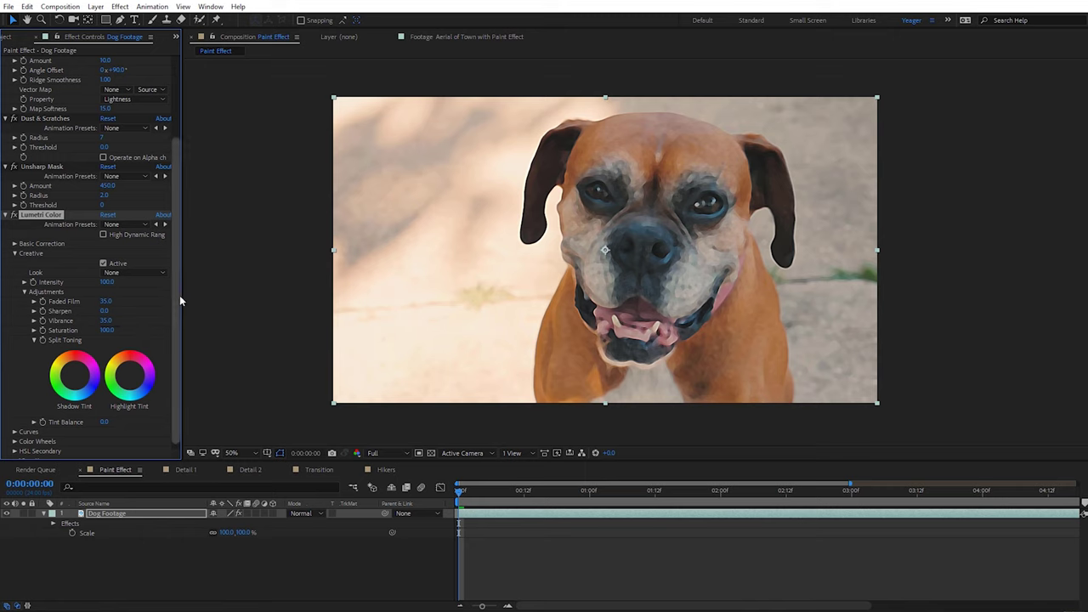
# Step: Set the Lumetri Vignette Amount to -1.5 to darken the edges
pyautogui.scroll(-1, 180, 295)
pyautogui.click(14, 454)
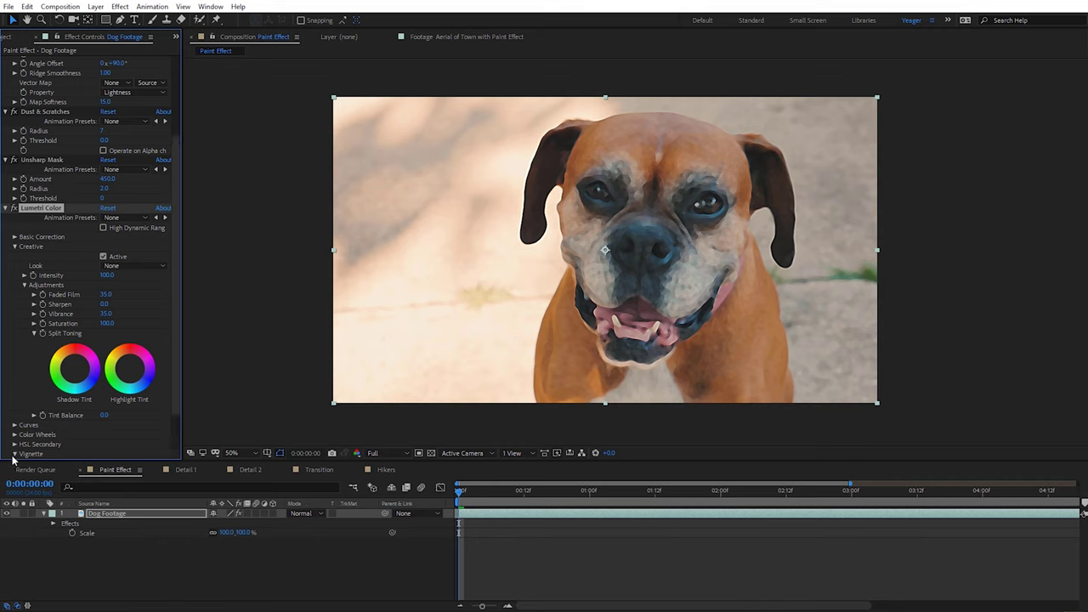
pyautogui.click(105, 426)
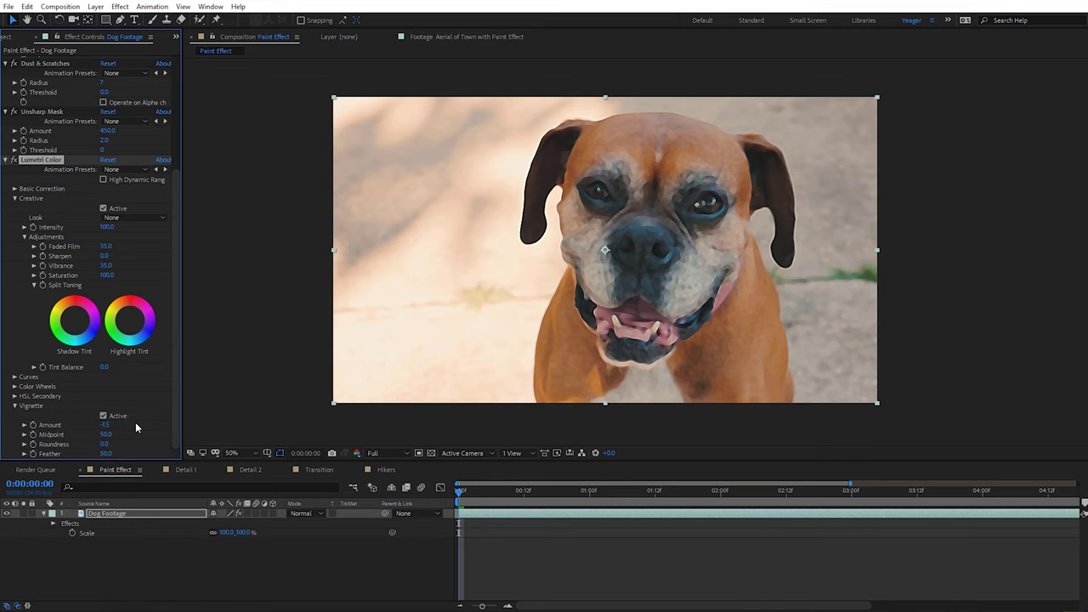
pyautogui.write('-1.5')
pyautogui.press('Return')
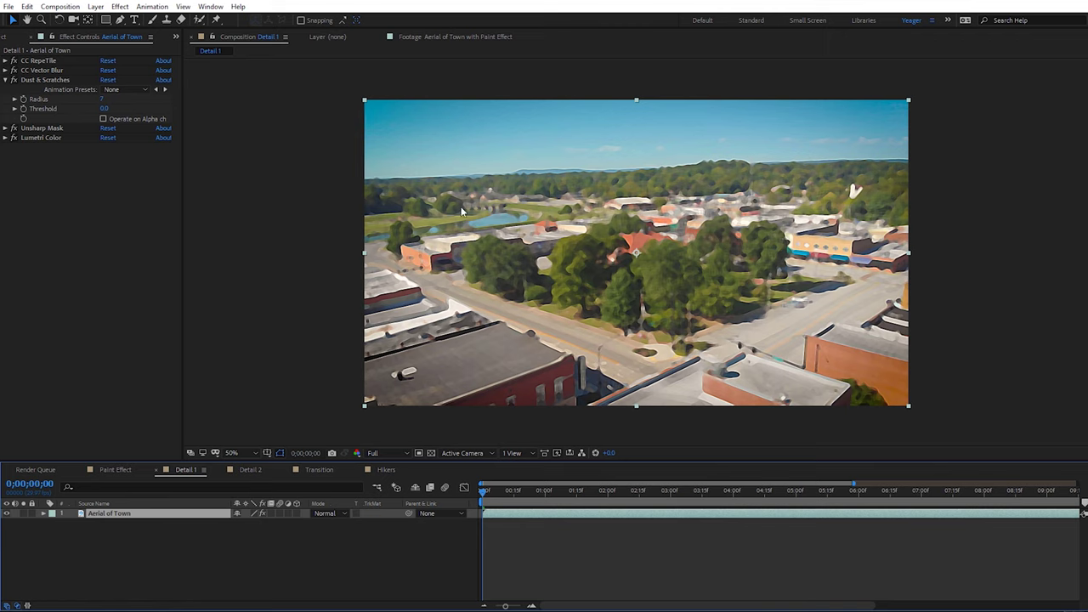
# Step: View the aerial town frame at 100% and lower its Dust & Scratches Radius to 4
pyautogui.press('.')
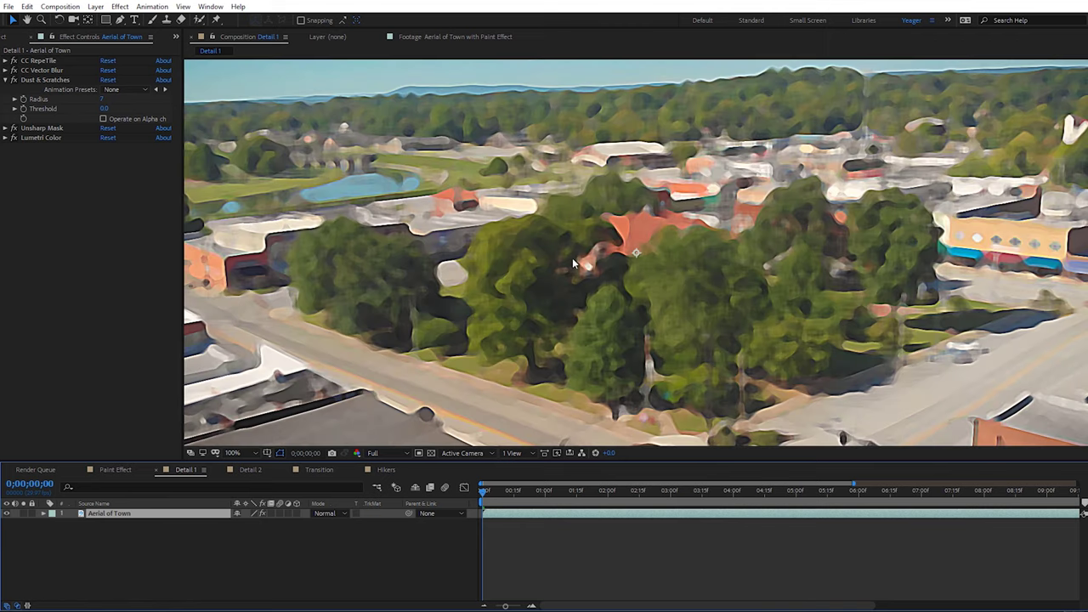
pyautogui.click(104, 101)
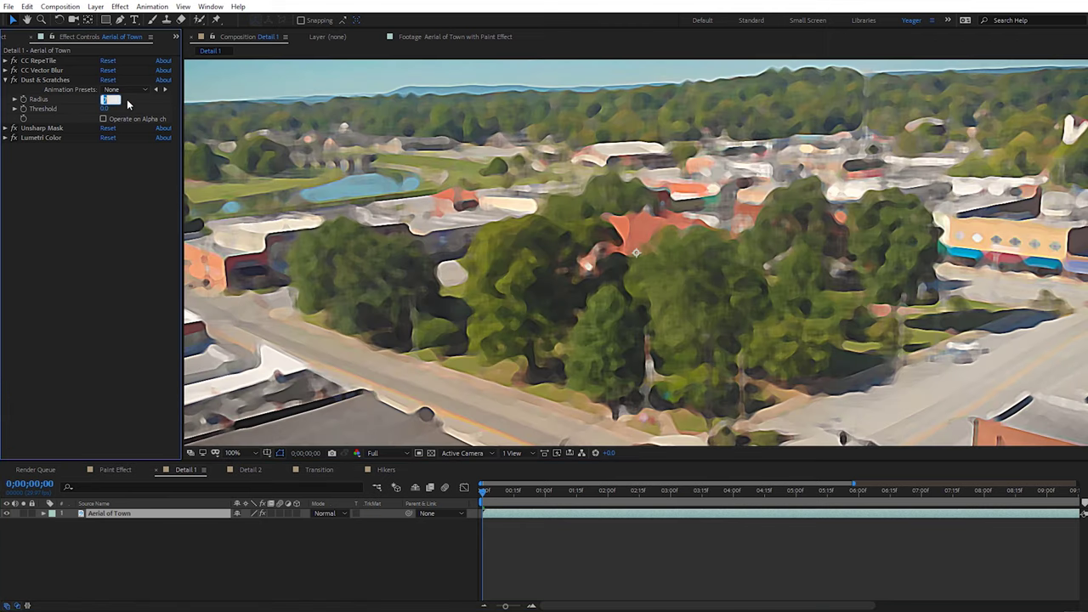
pyautogui.press('Return')
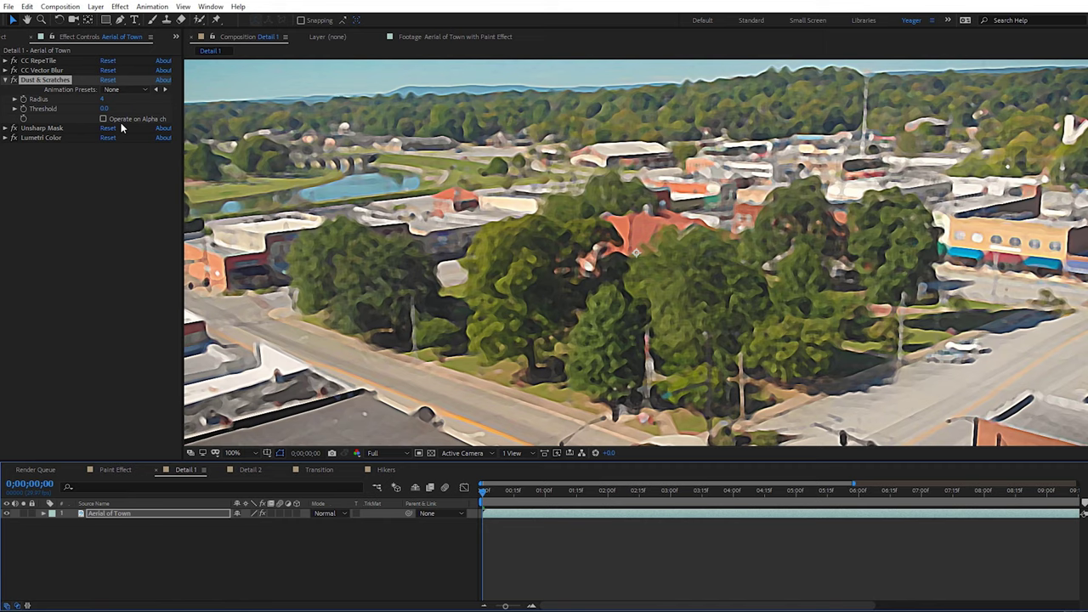
# Step: Switch to Detail 2 and set the Woman layer's Dust & Scratches Radius to 5
pyautogui.click(250, 469)
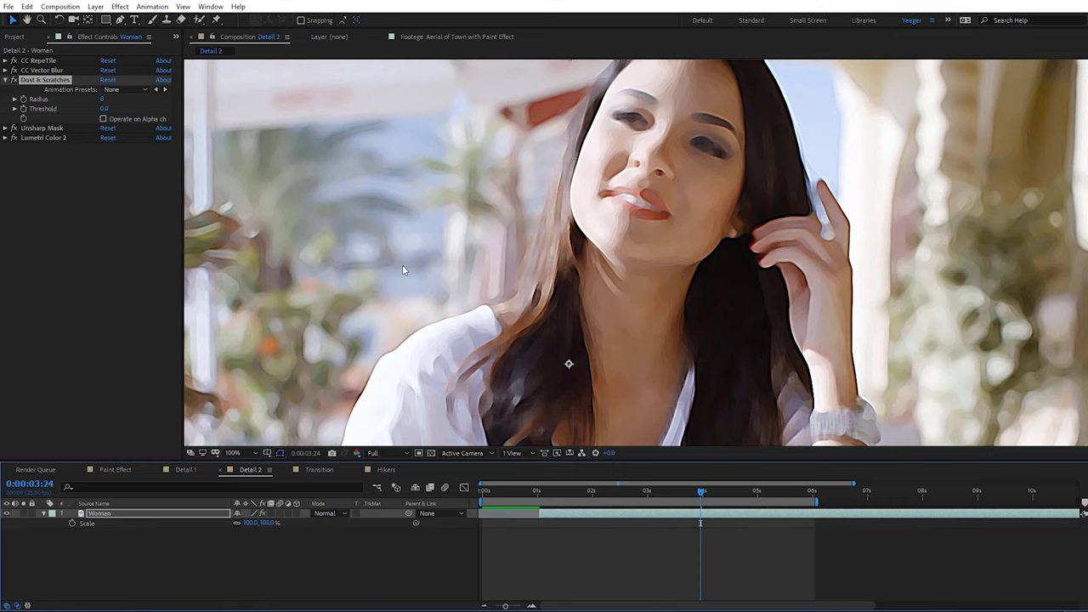
pyautogui.click(102, 99)
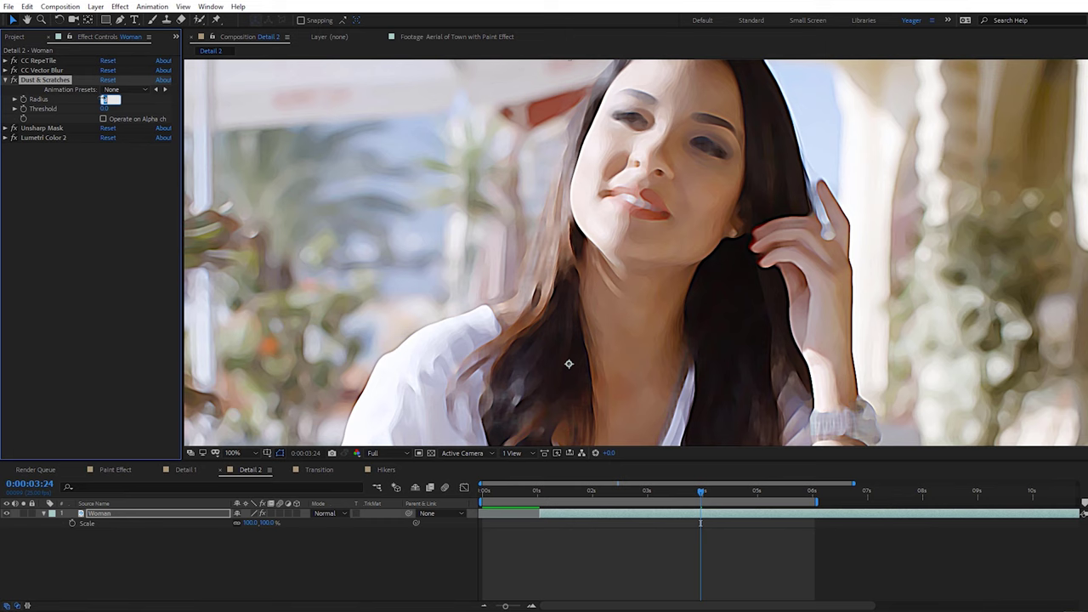
pyautogui.write('5')
pyautogui.press('Return')
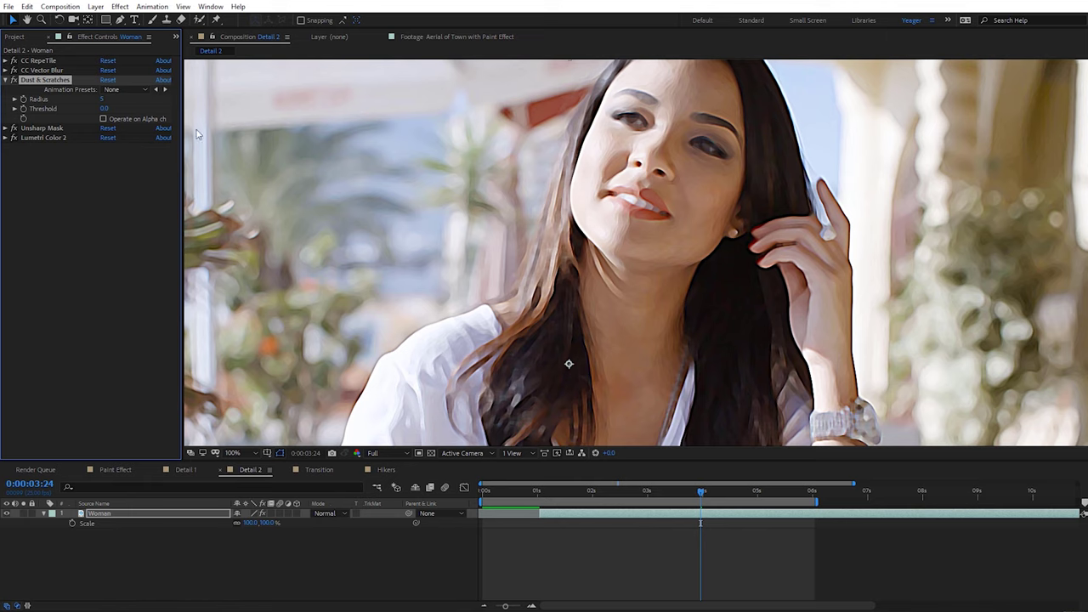
# Step: In the Transition comp, toggle the painted Aerial of Town layer to compare with the original
pyautogui.click(319, 470)
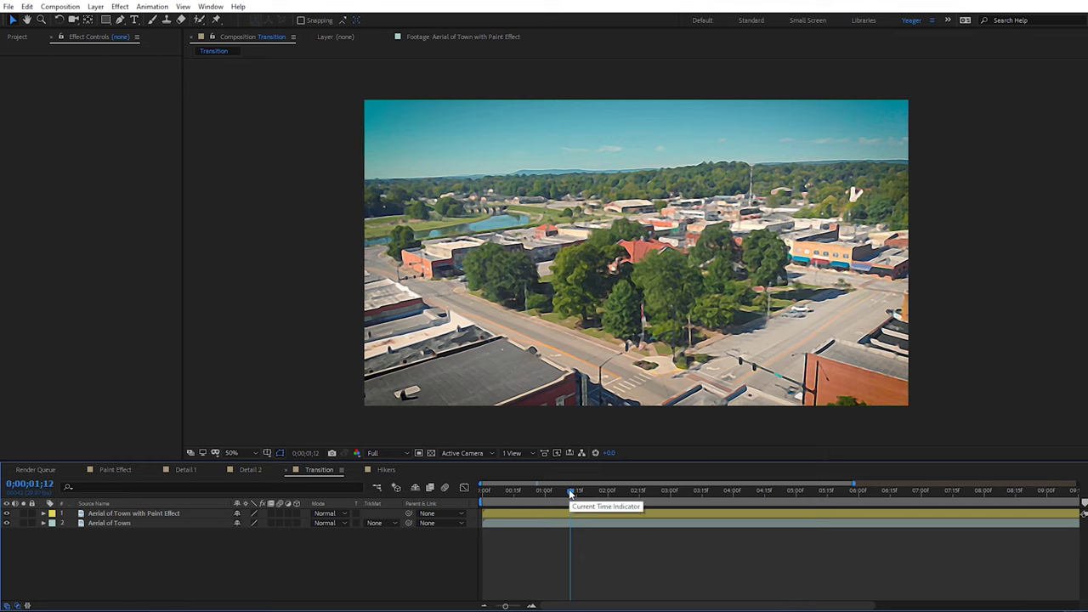
pyautogui.hotkey('ctrl', 'Down')
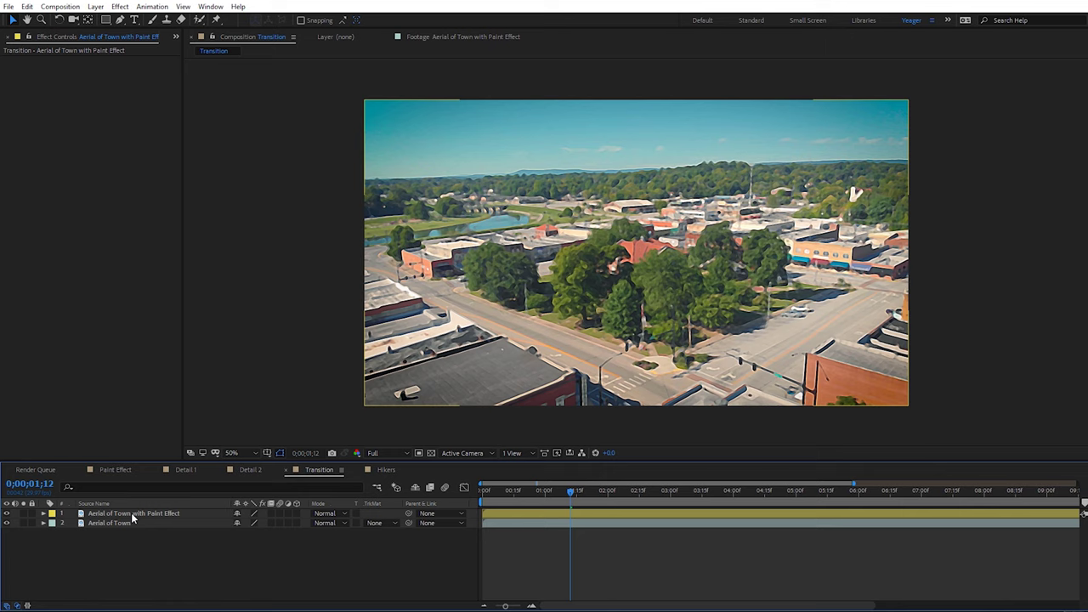
pyautogui.click(7, 514)
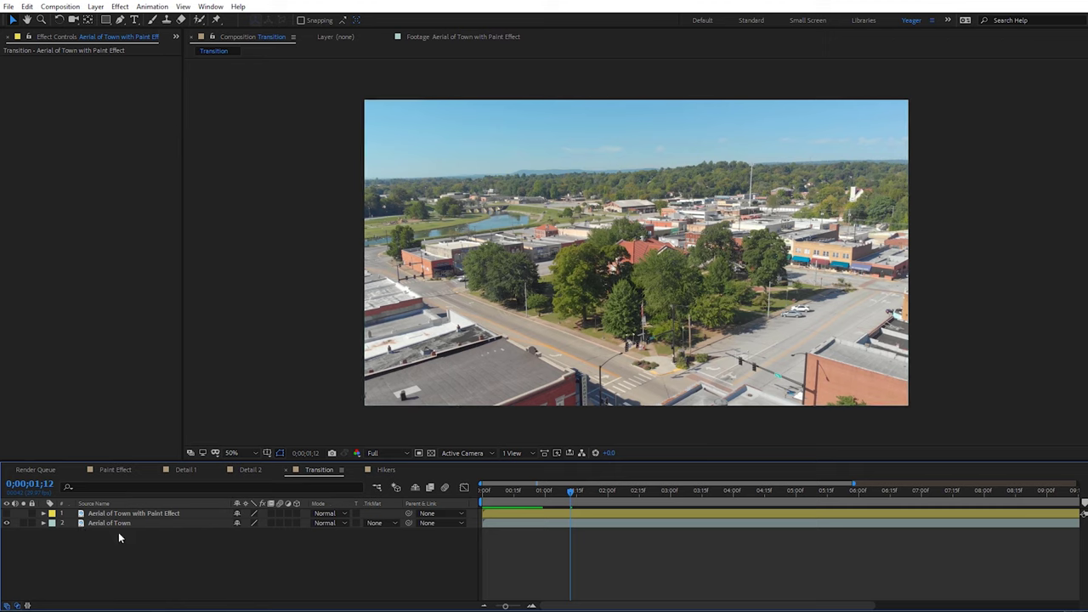
pyautogui.click(7, 514)
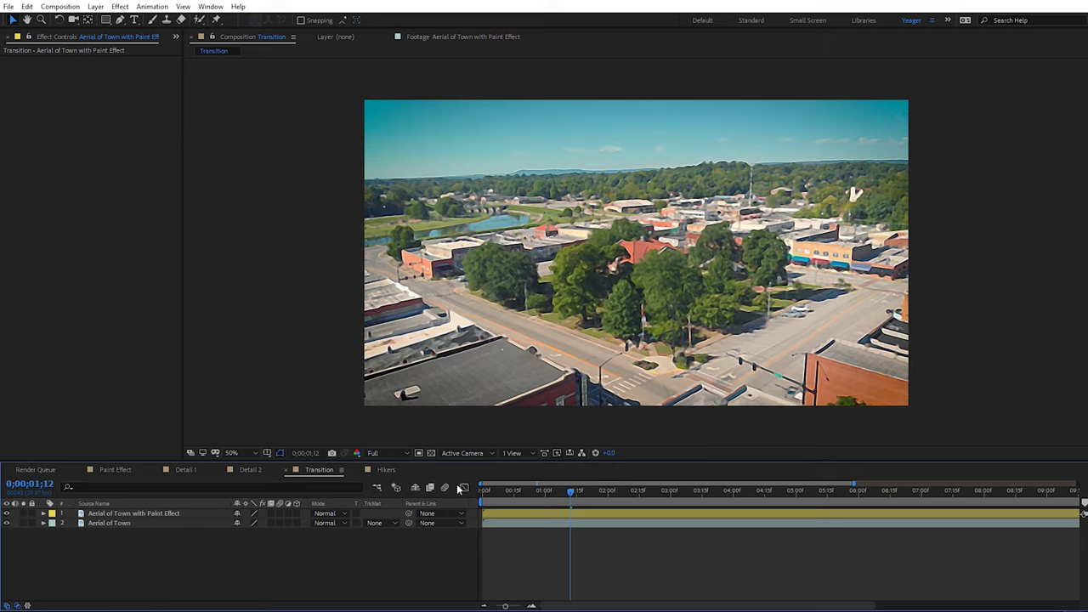
# Step: Play back and scrub the Transition timeline to review the painted town footage
pyautogui.click(484, 491)
pyautogui.press('space')
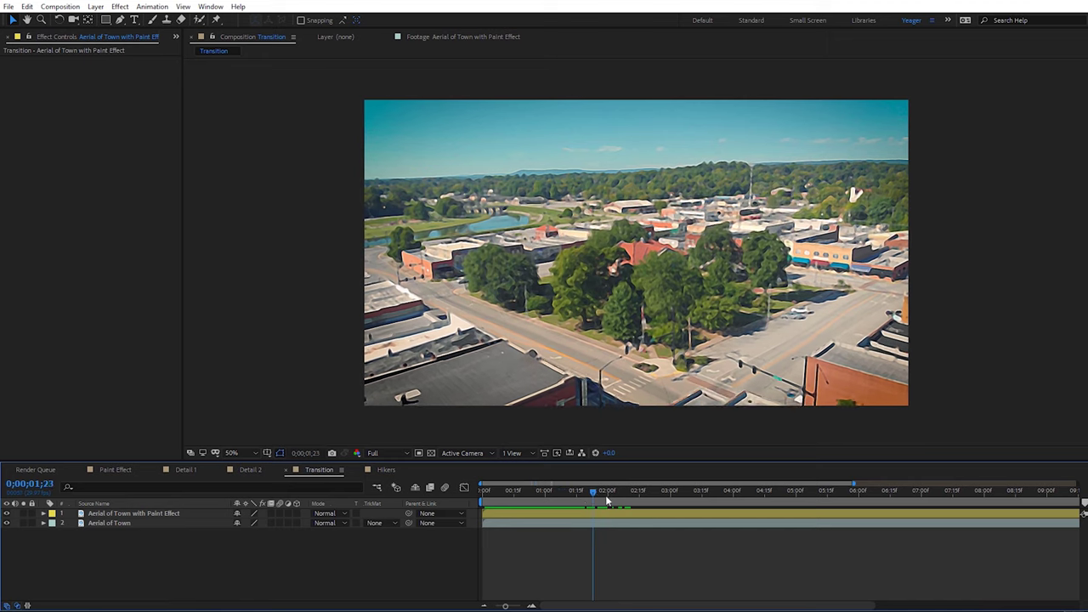
pyautogui.click(542, 491)
pyautogui.moveTo(536, 506); pyautogui.dragTo(558, 500)
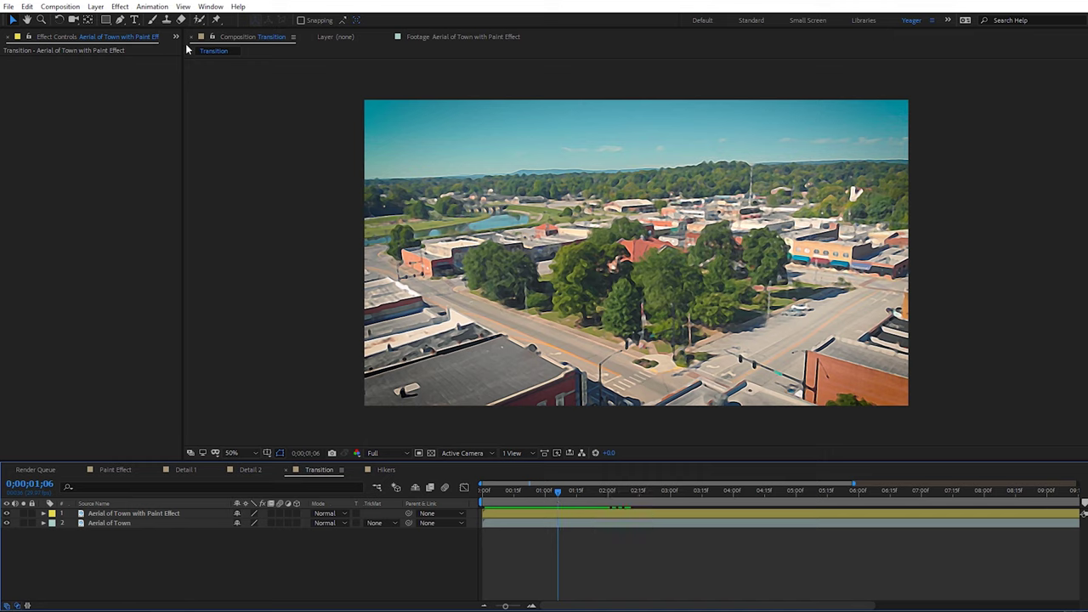
# Step: Open Paint Transition Luma Matte.mov in the Footage viewer and scrub through its spreading paint blots
pyautogui.hotkey('ctrl', '0')
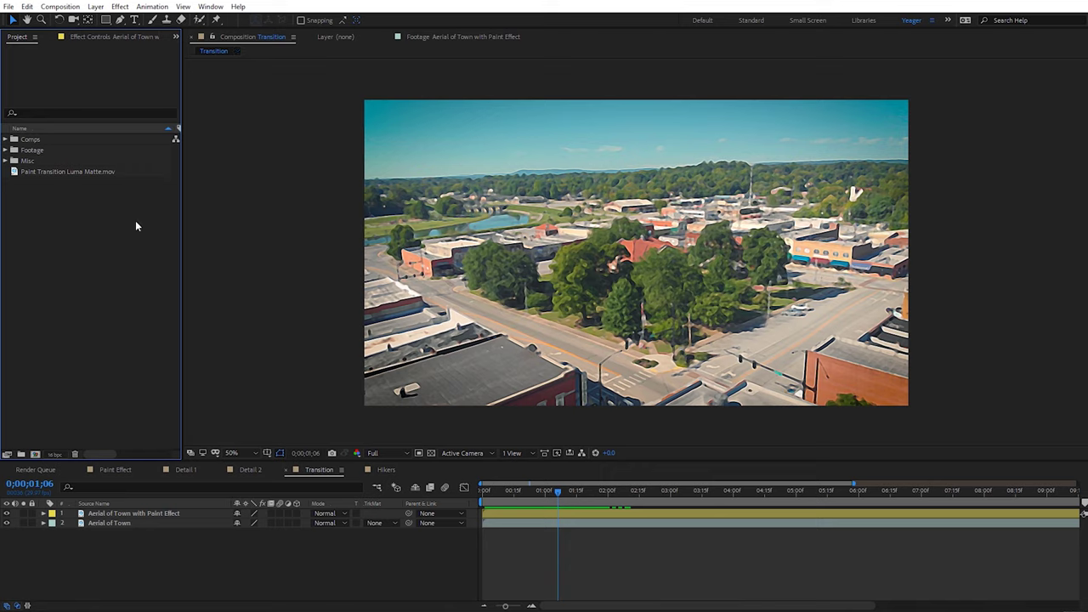
pyautogui.click(28, 174)
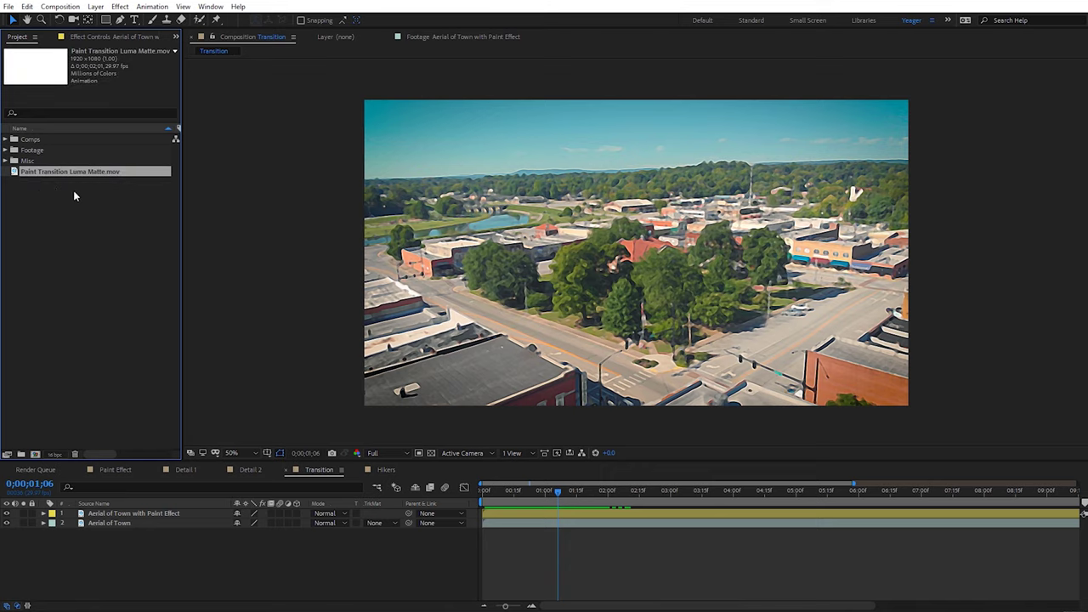
pyautogui.doubleClick(28, 173)
pyautogui.moveTo(205, 428)
pyautogui.mouseDown()
pyautogui.moveTo(970, 458)
pyautogui.moveTo(613, 440)
pyautogui.moveTo(979, 448)
pyautogui.mouseUp()
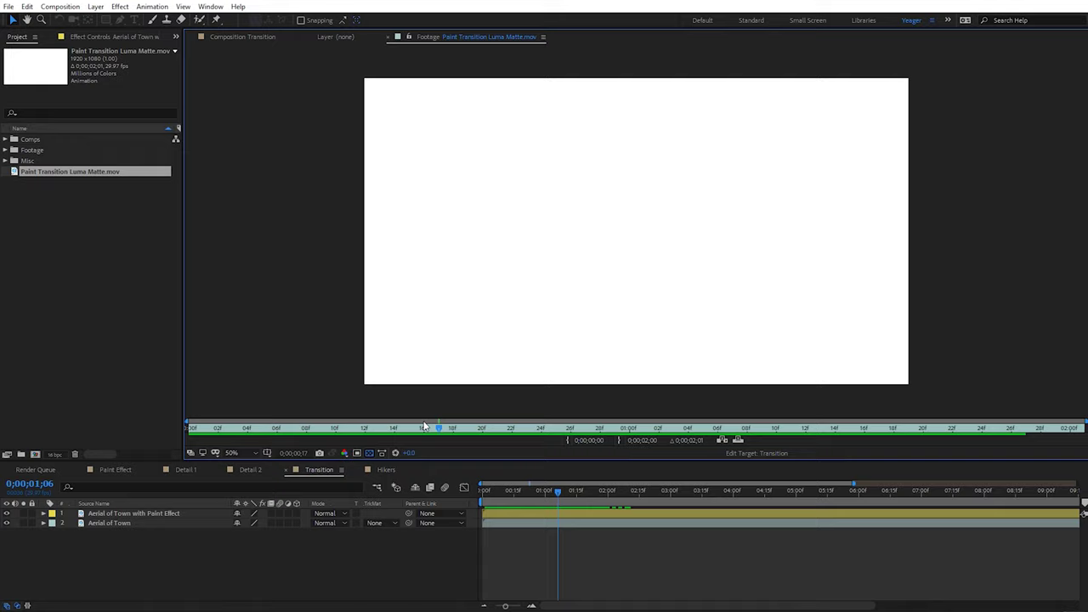
pyautogui.click(542, 427)
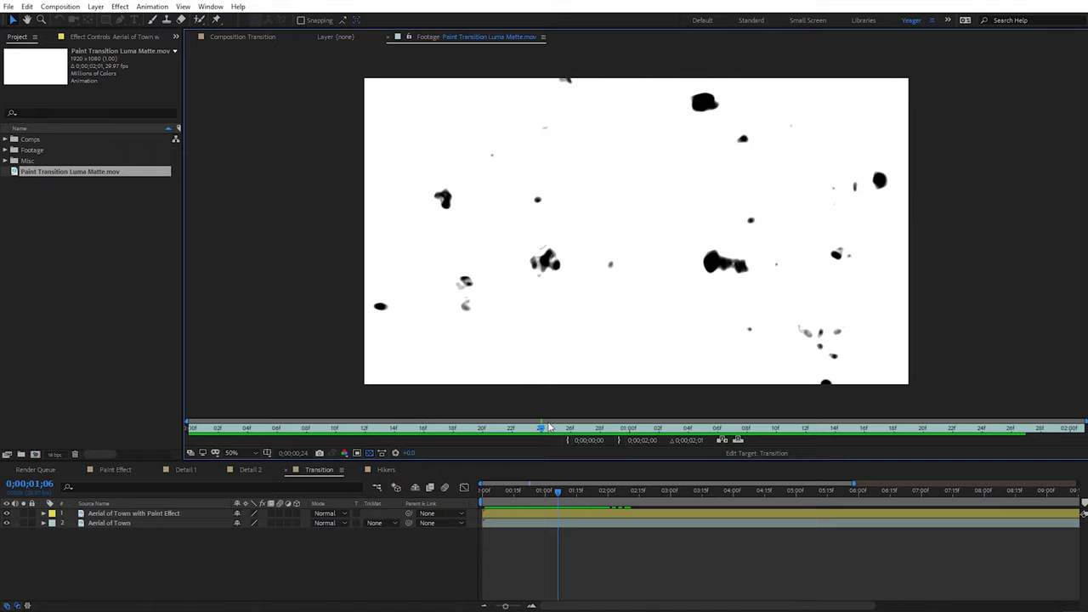
pyautogui.moveTo(549, 427); pyautogui.dragTo(523, 435)
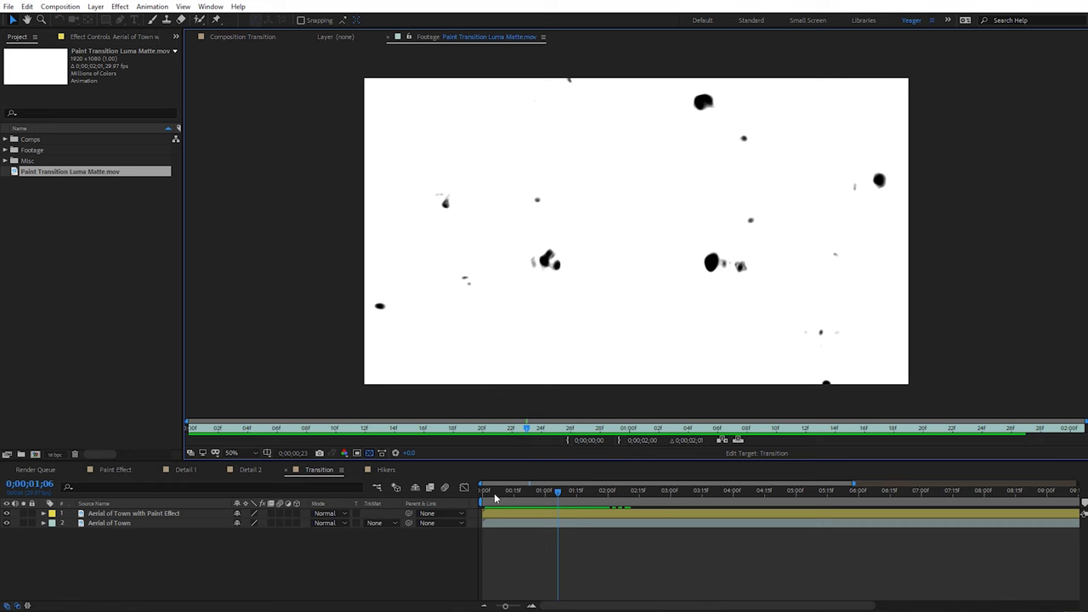
pyautogui.moveTo(496, 499); pyautogui.dragTo(546, 511)
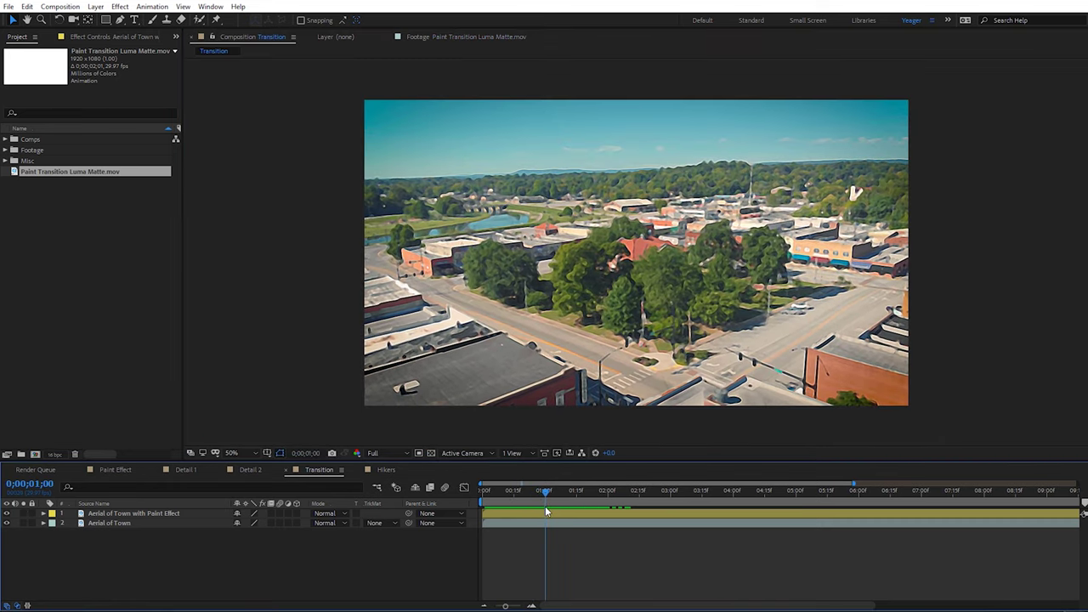
# Step: Trim the Aerial of Town with Paint Effect layer to start at 1;00
pyautogui.click(521, 510)
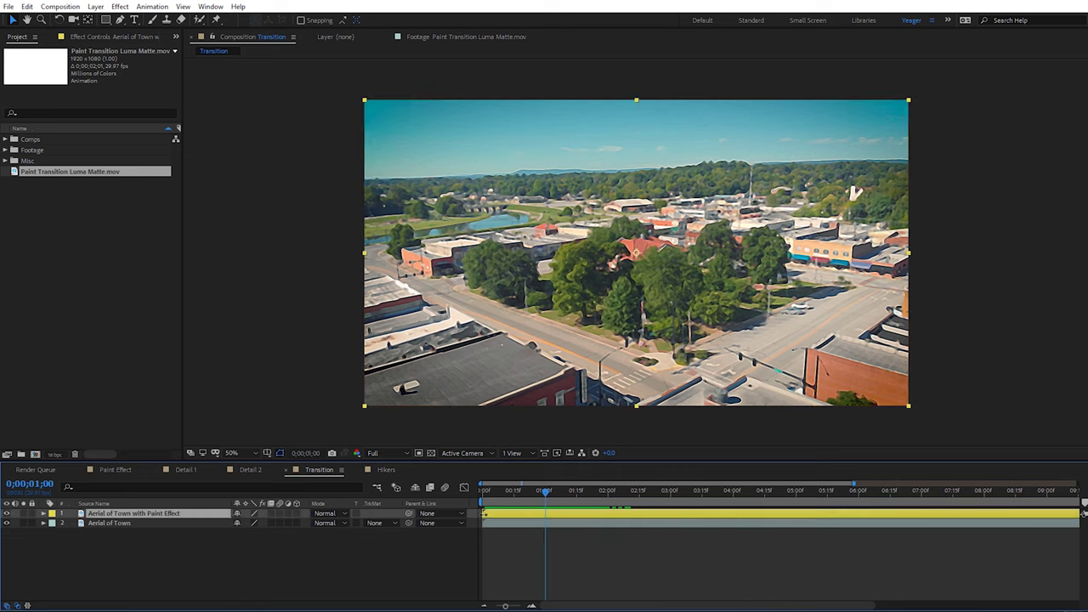
pyautogui.moveTo(484, 513)
pyautogui.mouseDown()
pyautogui.moveTo(548, 515)
pyautogui.moveTo(473, 498)
pyautogui.mouseUp()
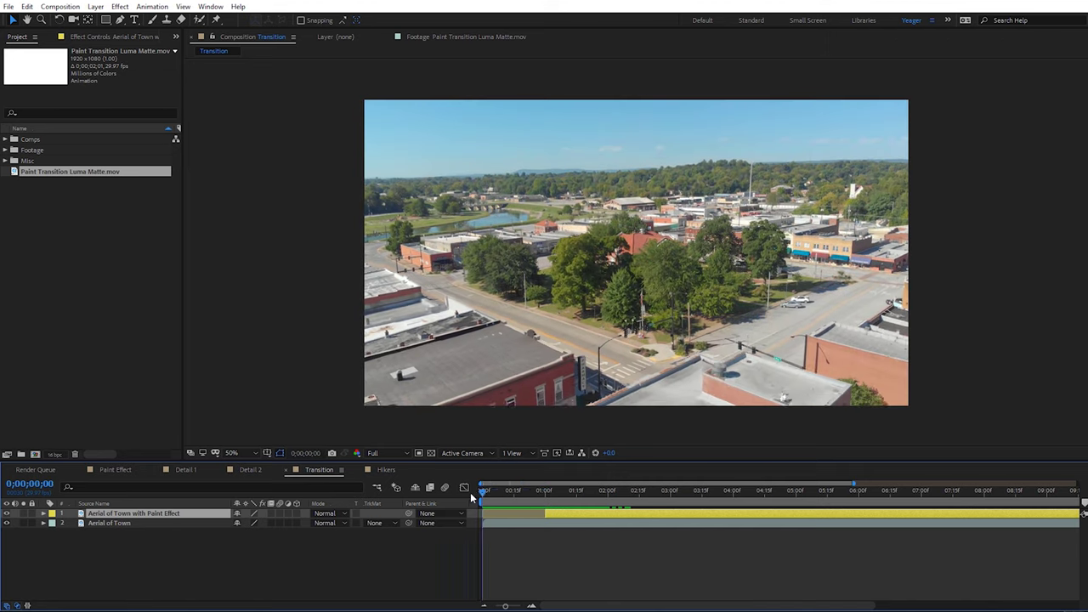
pyautogui.press('space')
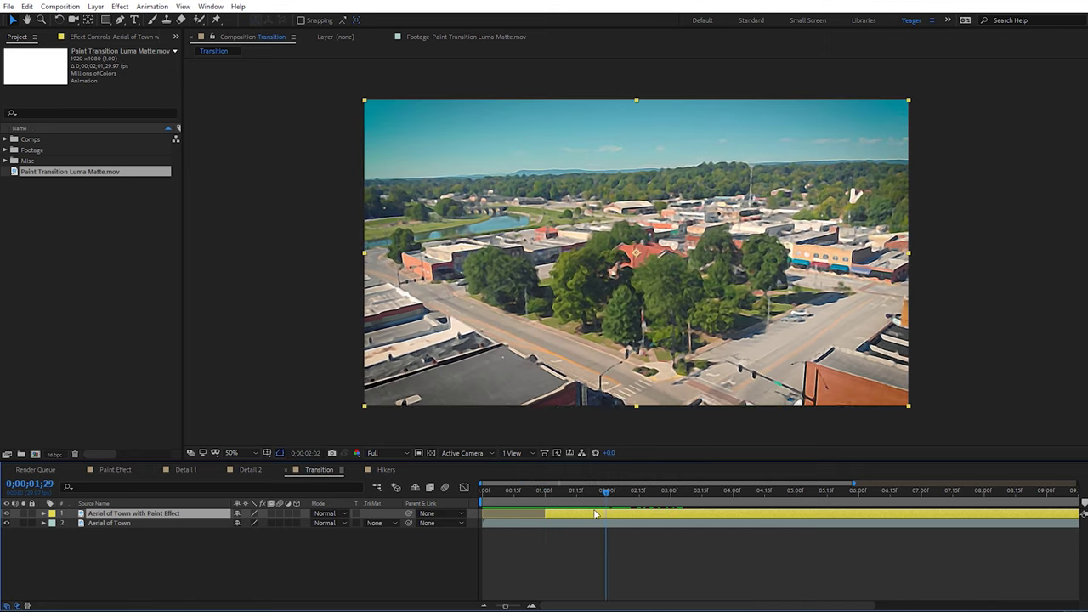
pyautogui.moveTo(595, 492)
pyautogui.mouseDown()
pyautogui.moveTo(539, 492)
pyautogui.moveTo(544, 514)
pyautogui.mouseUp()
# Step: Add the luma matte clip at 1;00 and set the painted layer's TrkMat to Luma Inverted Matte
pyautogui.moveTo(34, 174)
pyautogui.mouseDown()
pyautogui.moveTo(88, 215)
pyautogui.moveTo(292, 430)
pyautogui.moveTo(242, 501)
pyautogui.moveTo(247, 514)
pyautogui.mouseUp()
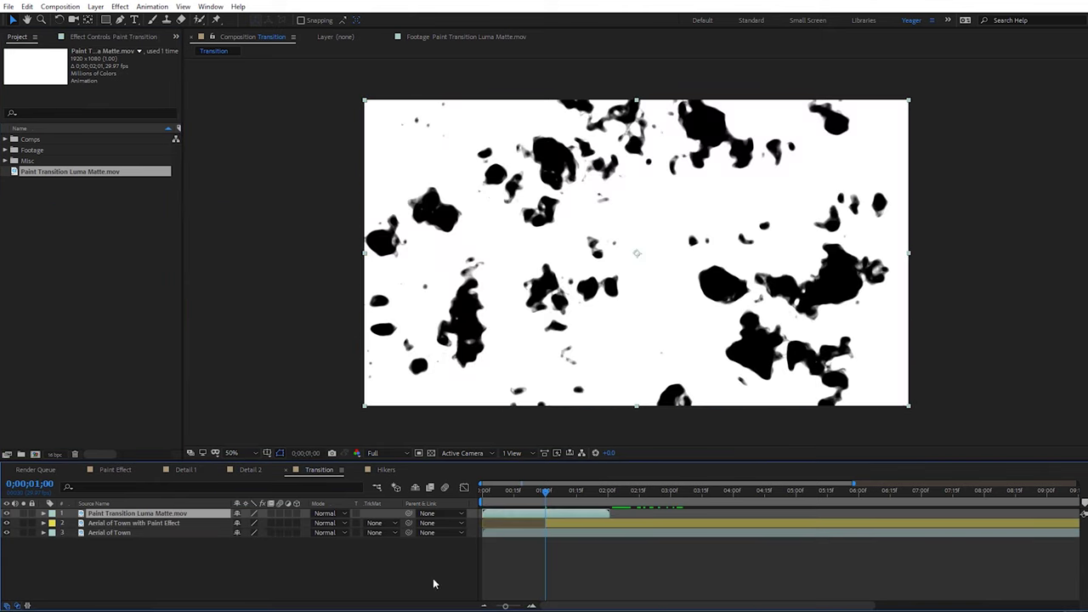
pyautogui.moveTo(491, 514)
pyautogui.mouseDown()
pyautogui.moveTo(553, 521)
pyautogui.moveTo(547, 491)
pyautogui.moveTo(522, 491)
pyautogui.moveTo(570, 490)
pyautogui.mouseUp()
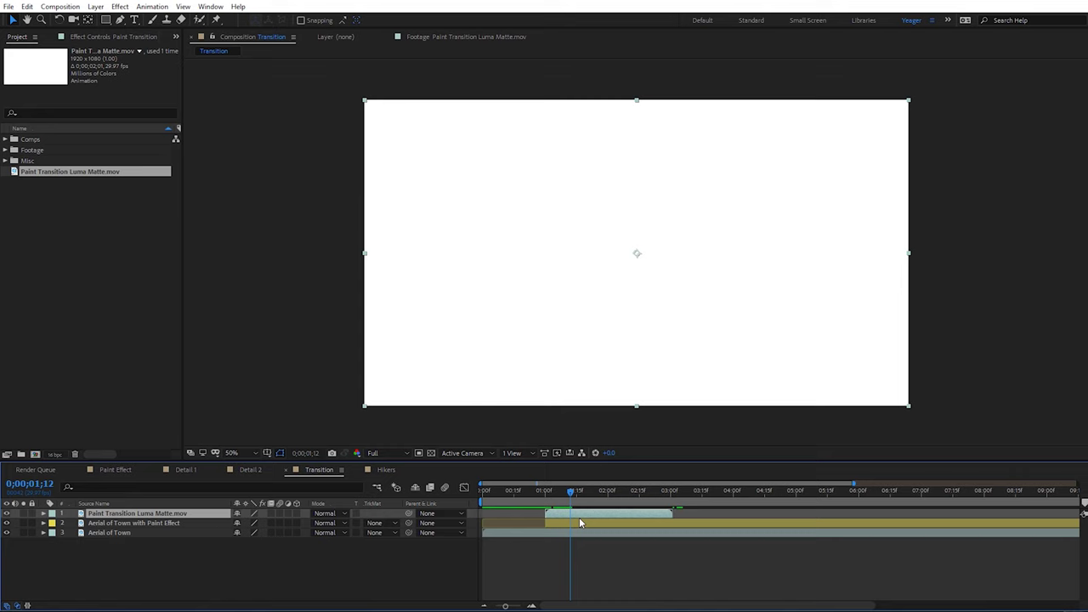
pyautogui.click(579, 522)
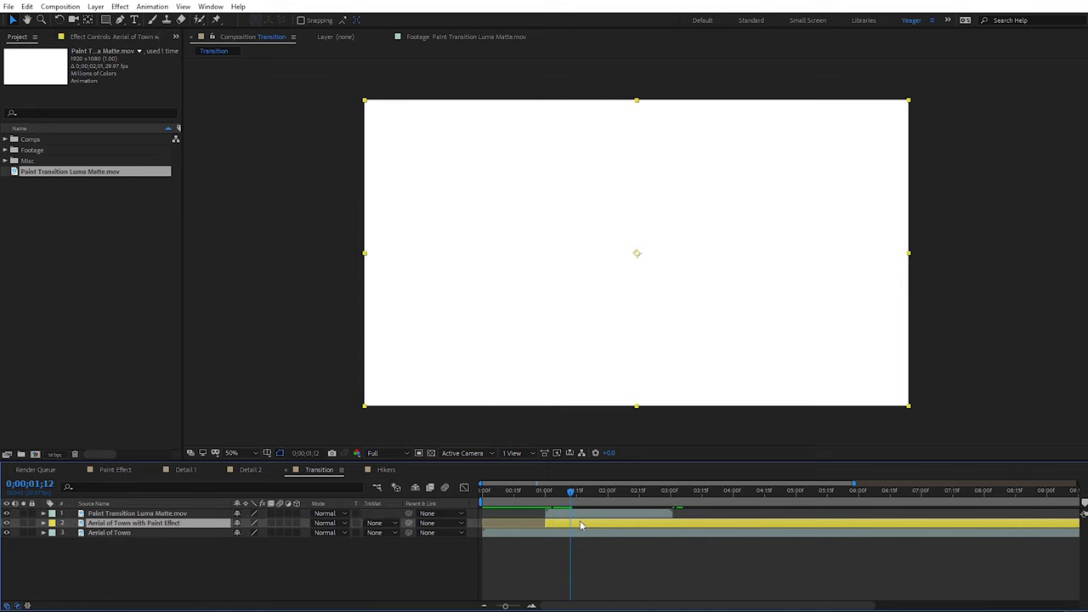
pyautogui.click(373, 524)
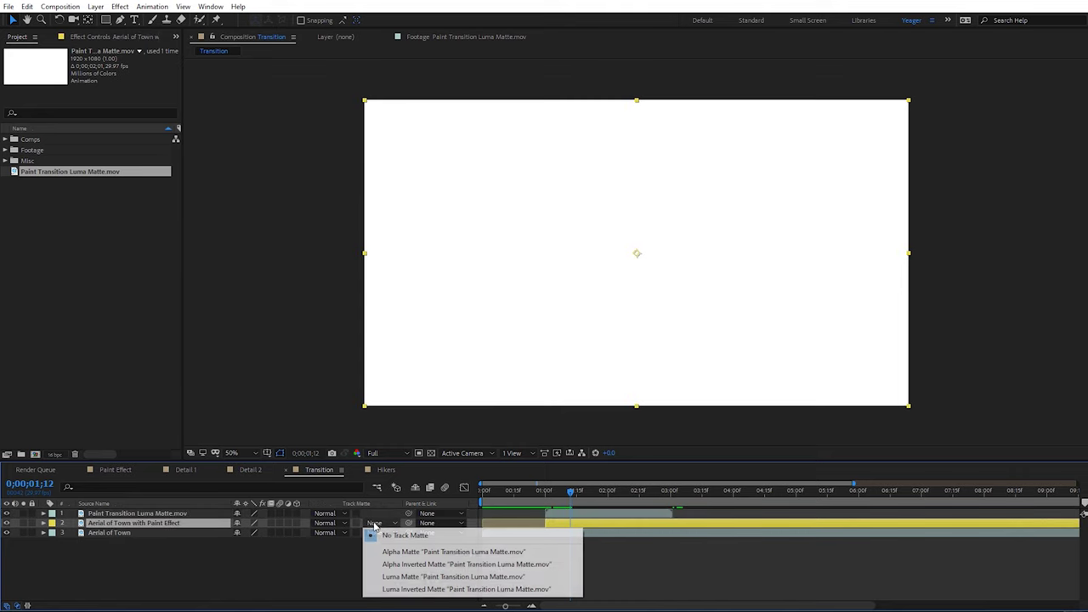
pyautogui.click(412, 589)
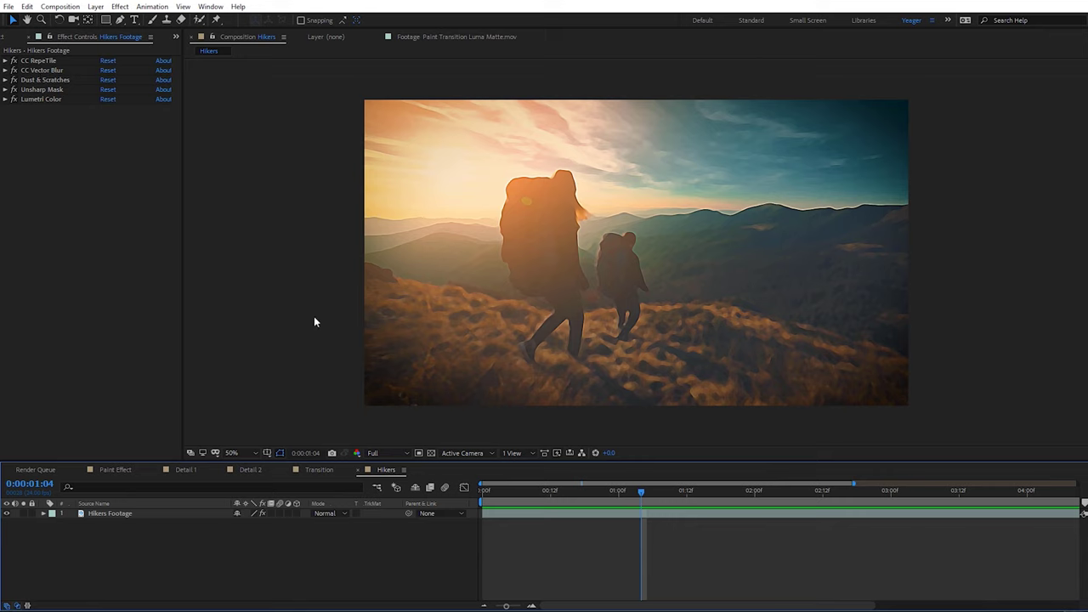
# Step: Add a new adjustment layer above the hikers footage
pyautogui.rightClick(278, 289)
pyautogui.moveTo(399, 296)
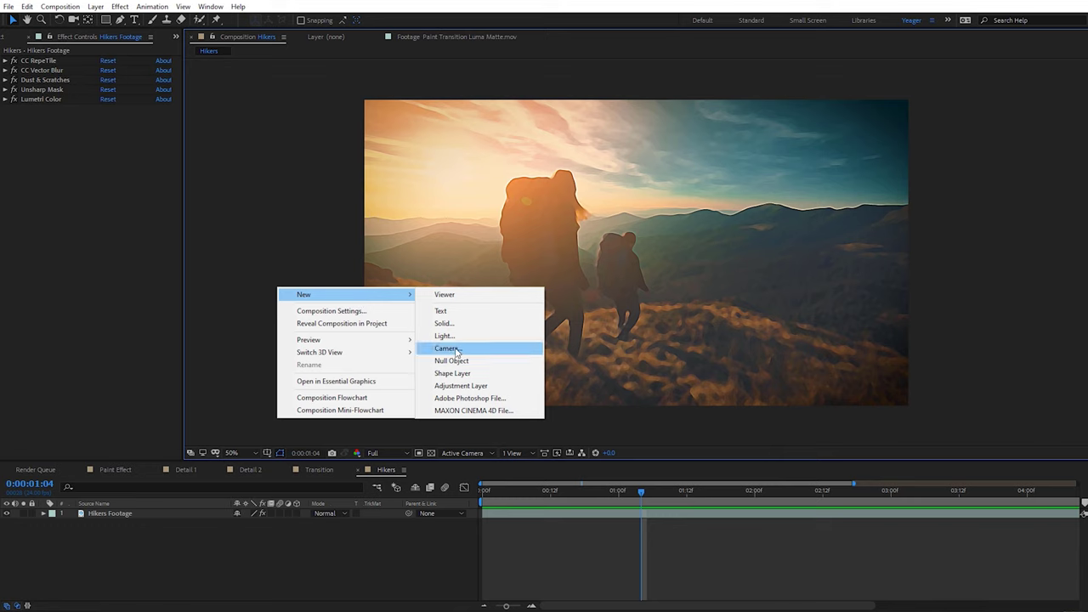
pyautogui.click(453, 386)
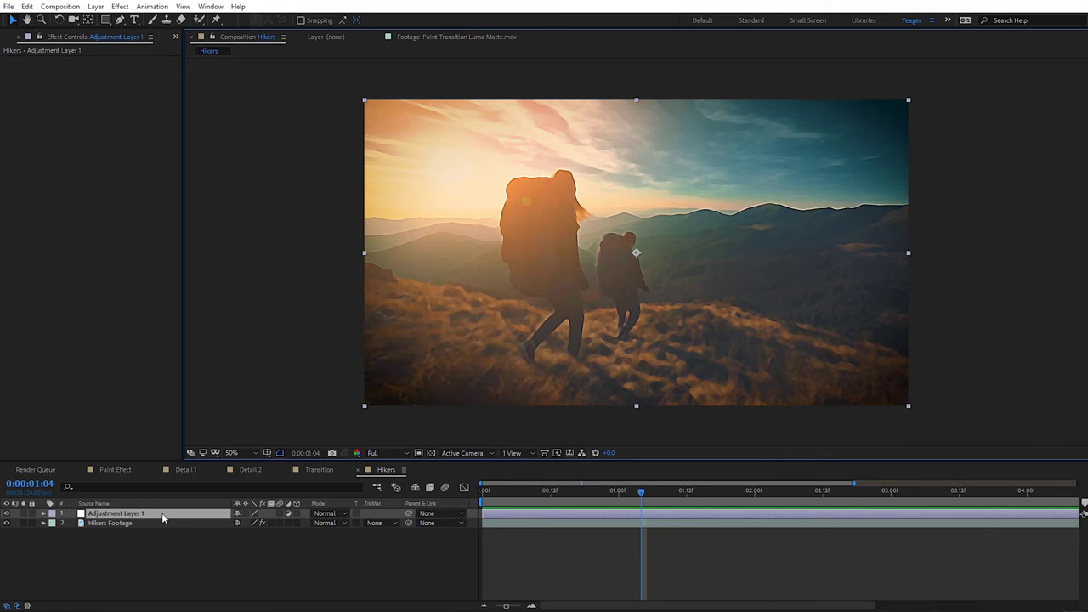
# Step: Apply Turbulent Displace to the adjustment layer with Amount 10
pyautogui.click(121, 8)
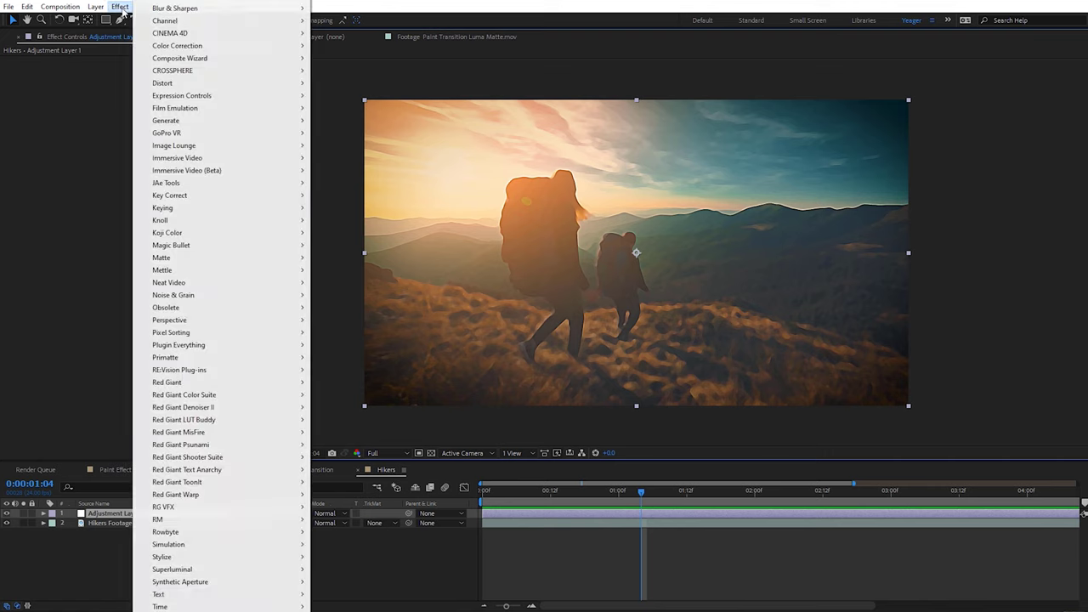
pyautogui.moveTo(205, 85)
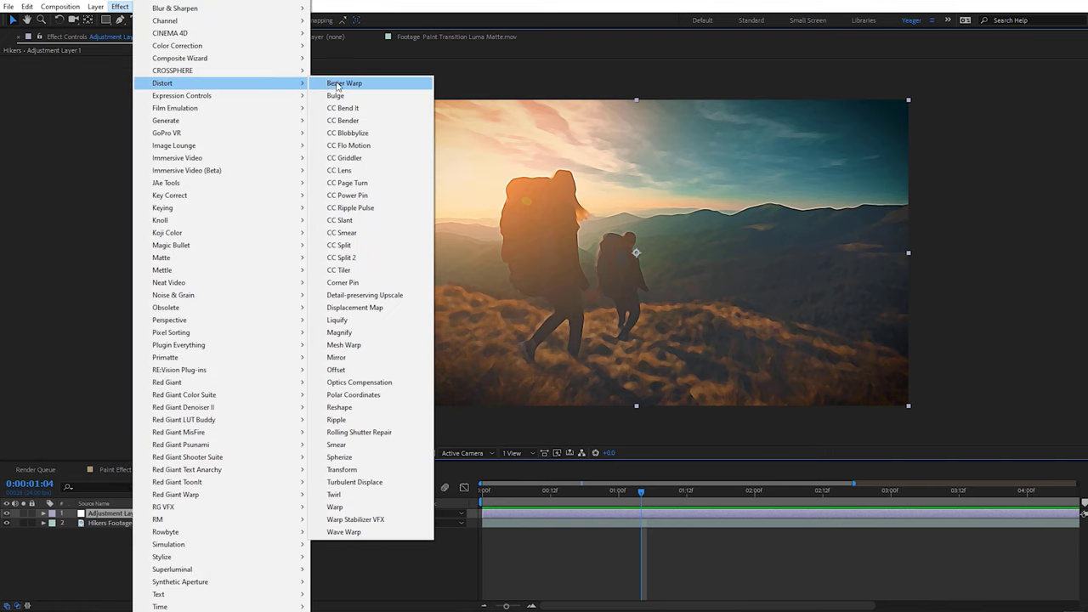
pyautogui.click(332, 485)
pyautogui.click(105, 89)
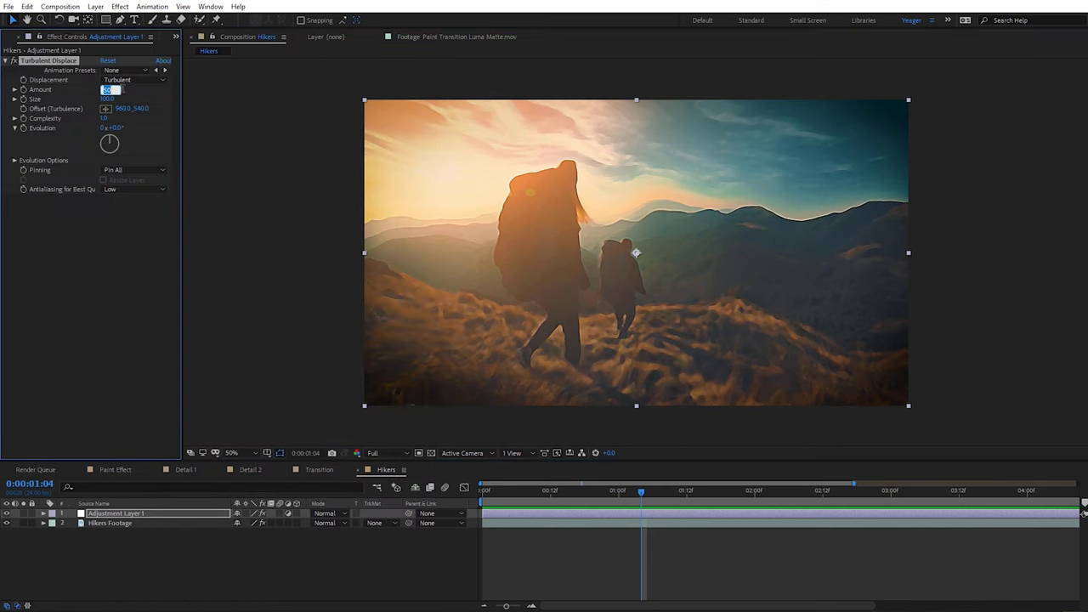
pyautogui.write('10')
pyautogui.press('Tab')
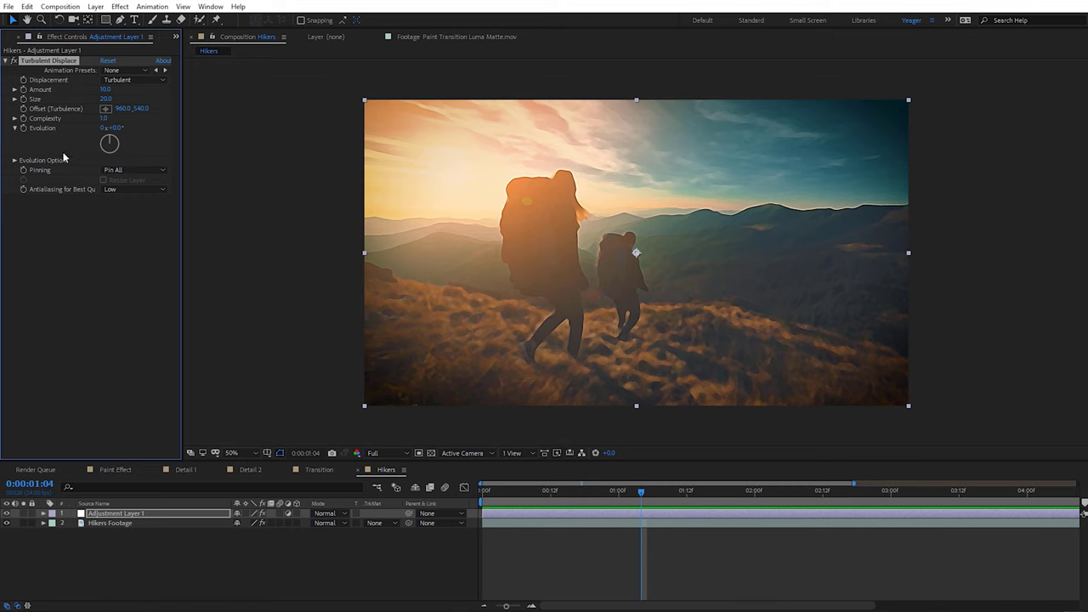
# Step: Drive the Turbulent Displace Evolution with the expression random(359)
pyautogui.keyDown('alt'); pyautogui.click(24, 129); pyautogui.keyUp('alt')
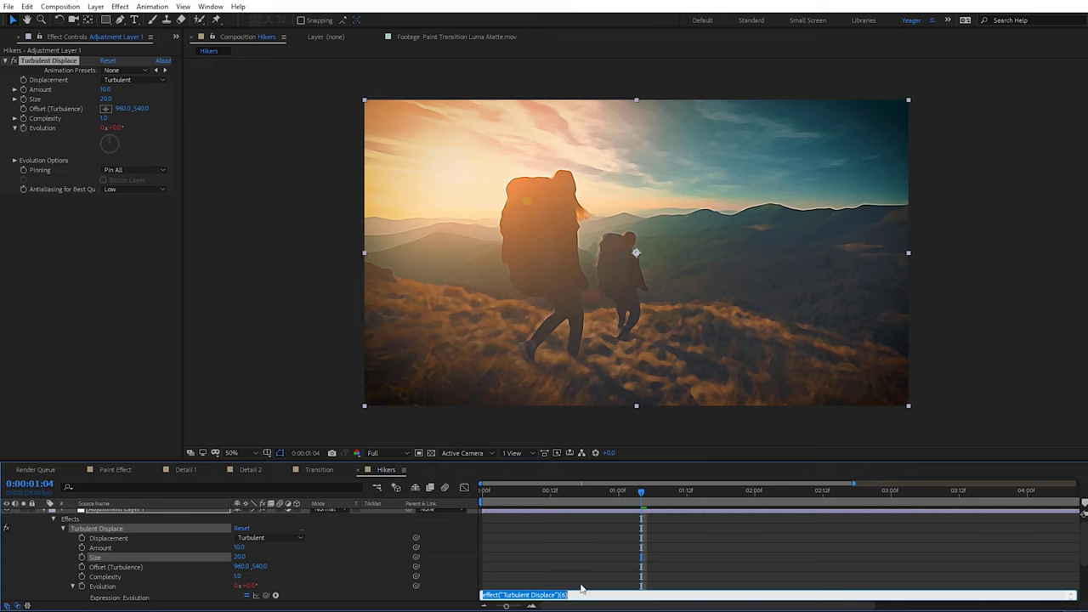
pyautogui.write('random')
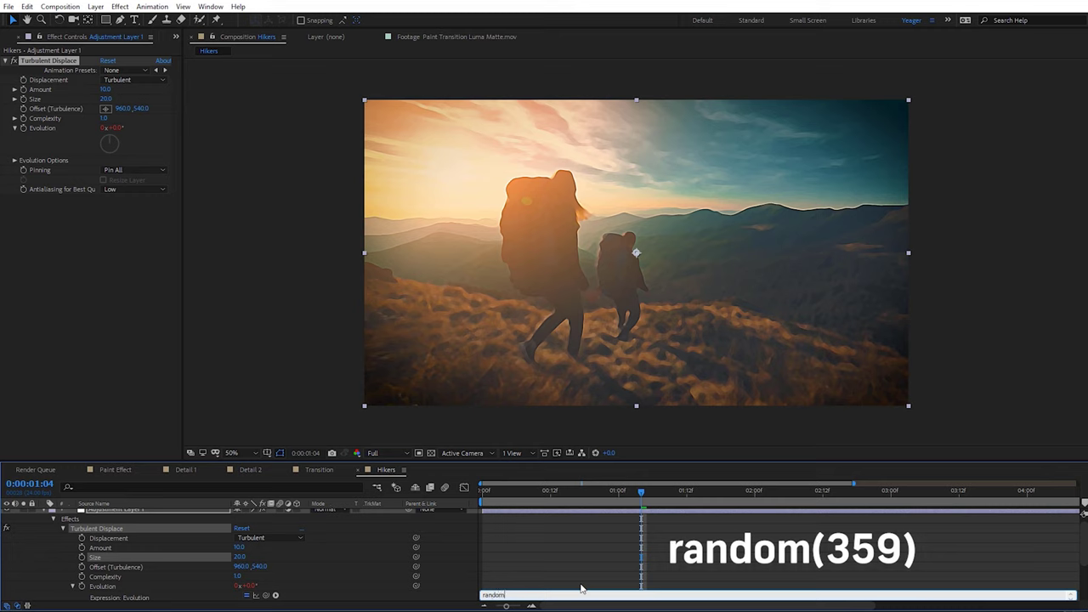
pyautogui.write('(359')
pyautogui.click(510, 592)
# Step: Preview the jittery hikers shot from the start, then reselect Adjustment Layer 1
pyautogui.press('Home')
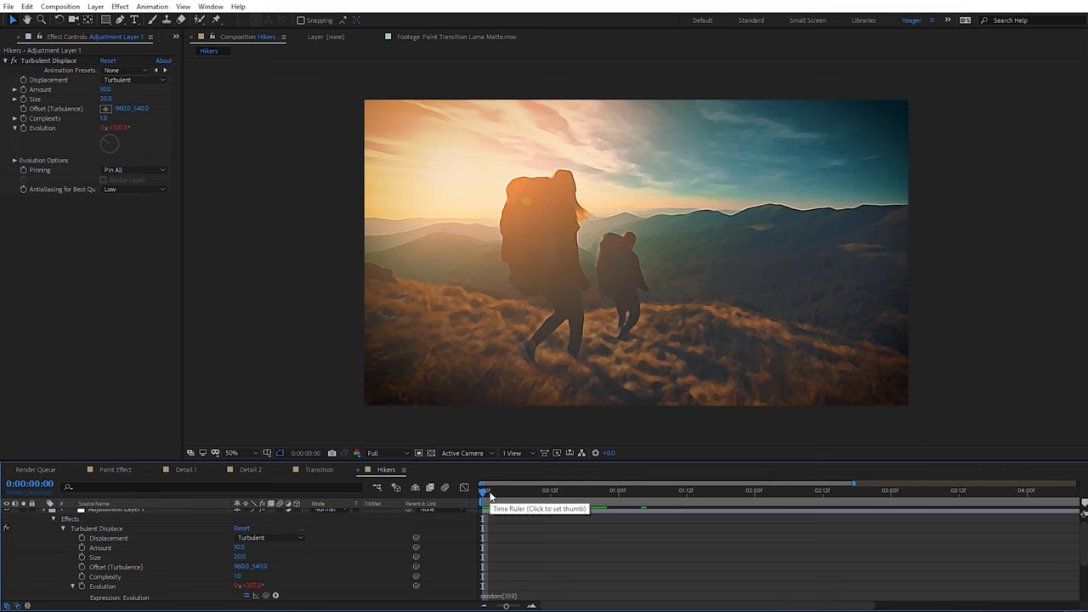
pyautogui.press('space')
pyautogui.click(489, 493)
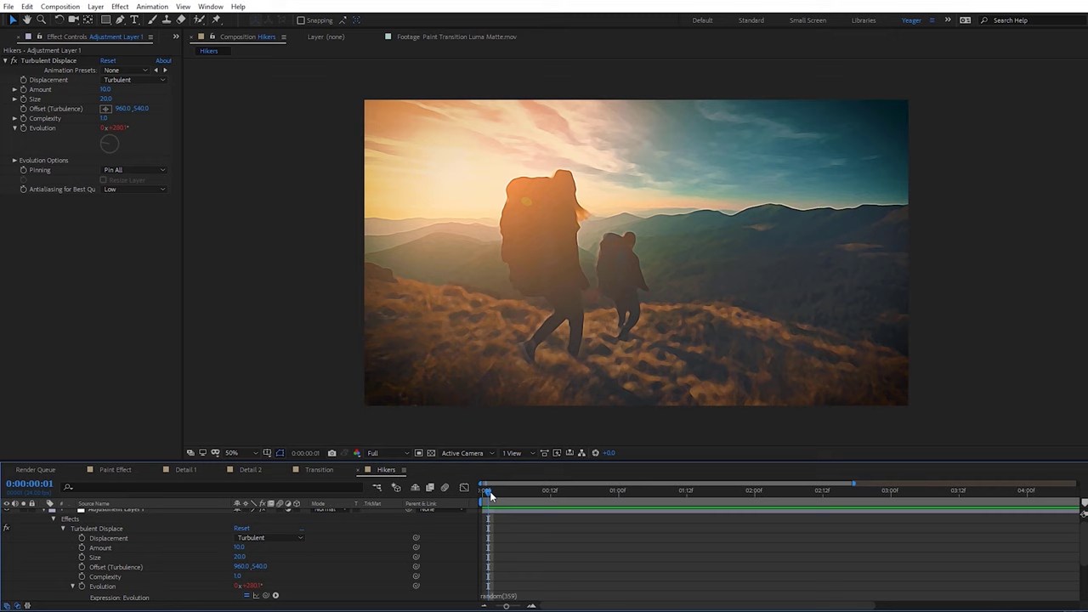
pyautogui.scroll(1, 209, 532)
pyautogui.click(124, 516)
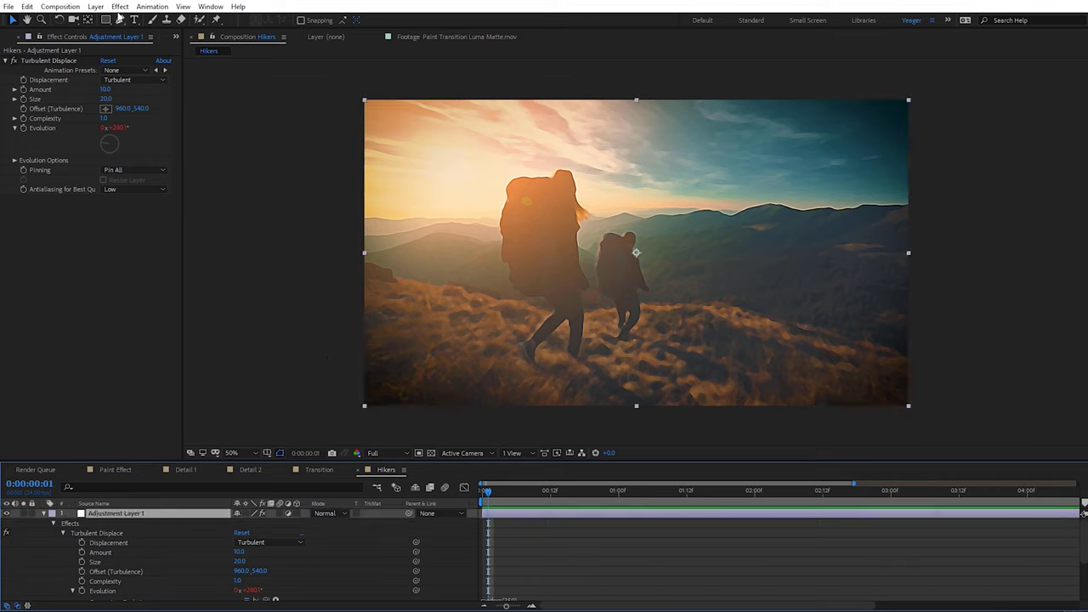
pyautogui.click(120, 6)
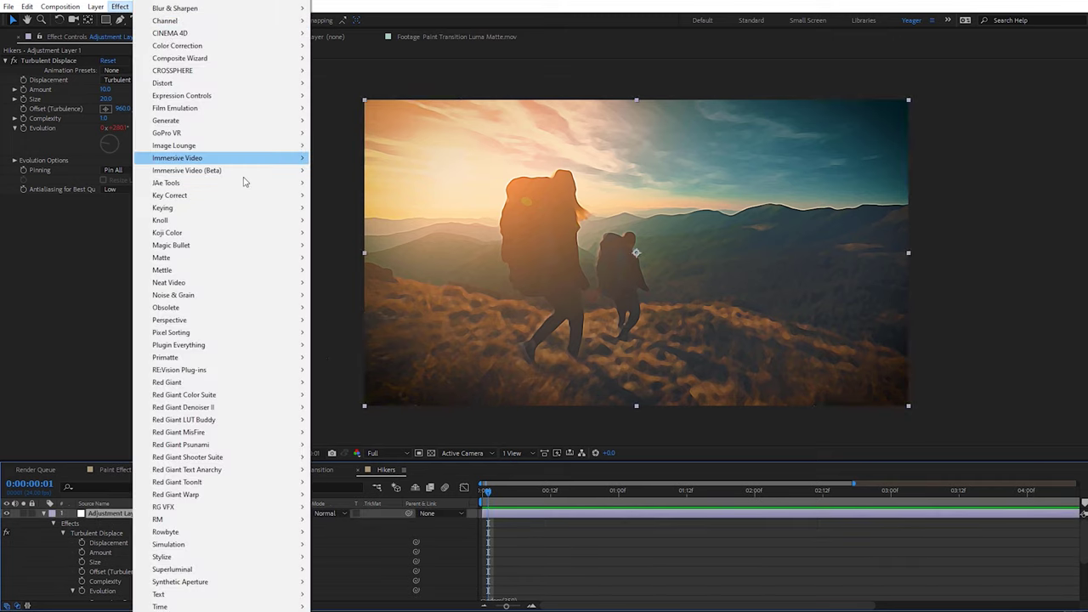
pyautogui.click(357, 544)
pyautogui.click(109, 218)
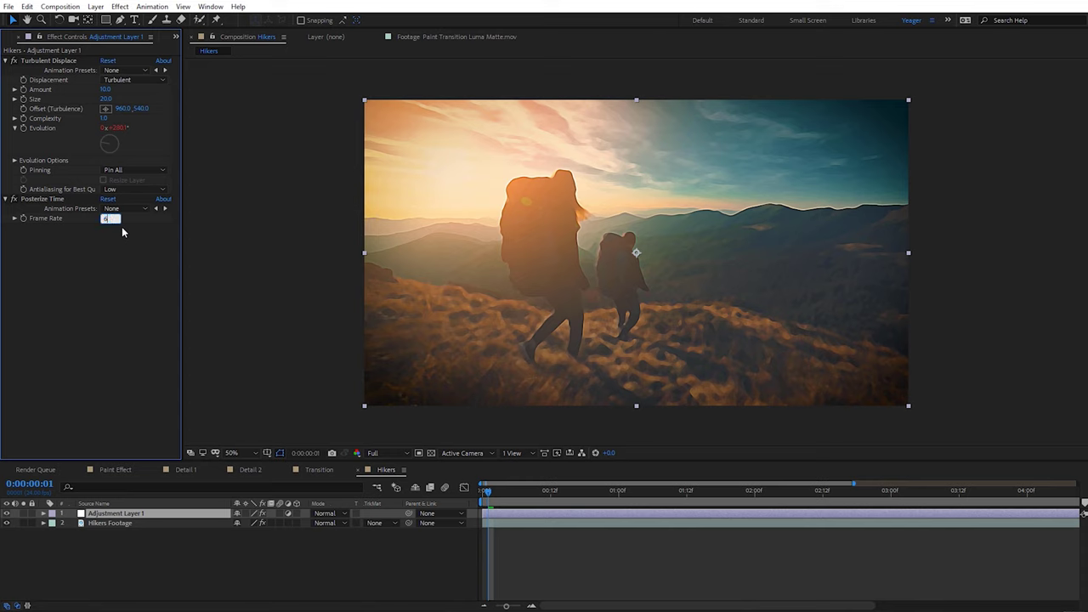
# Step: Confirm a Posterize Time frame rate of 6 on Adjustment Layer 1
pyautogui.press('Return')
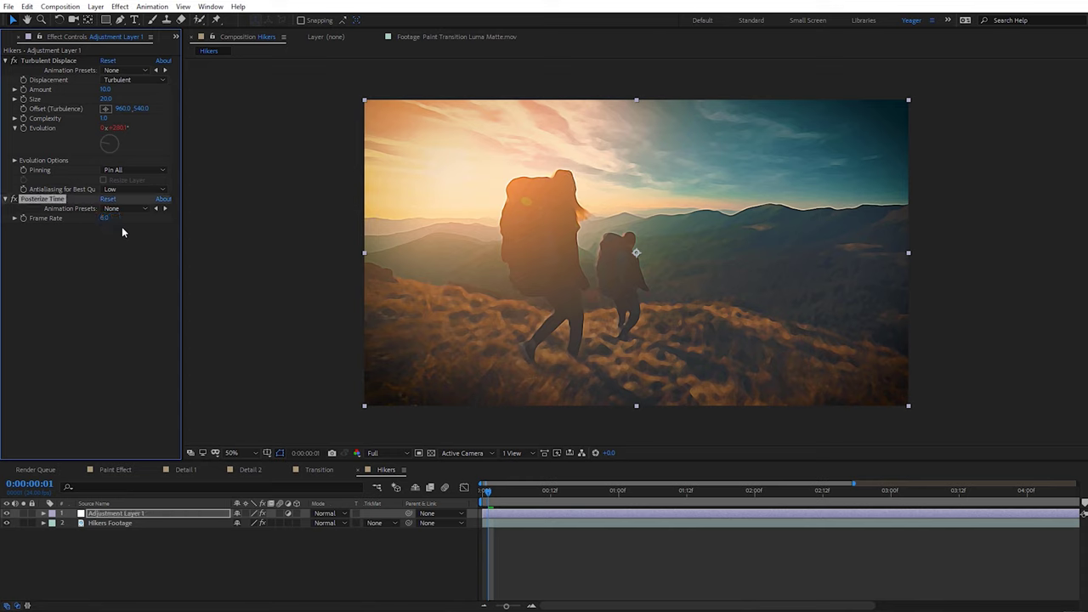